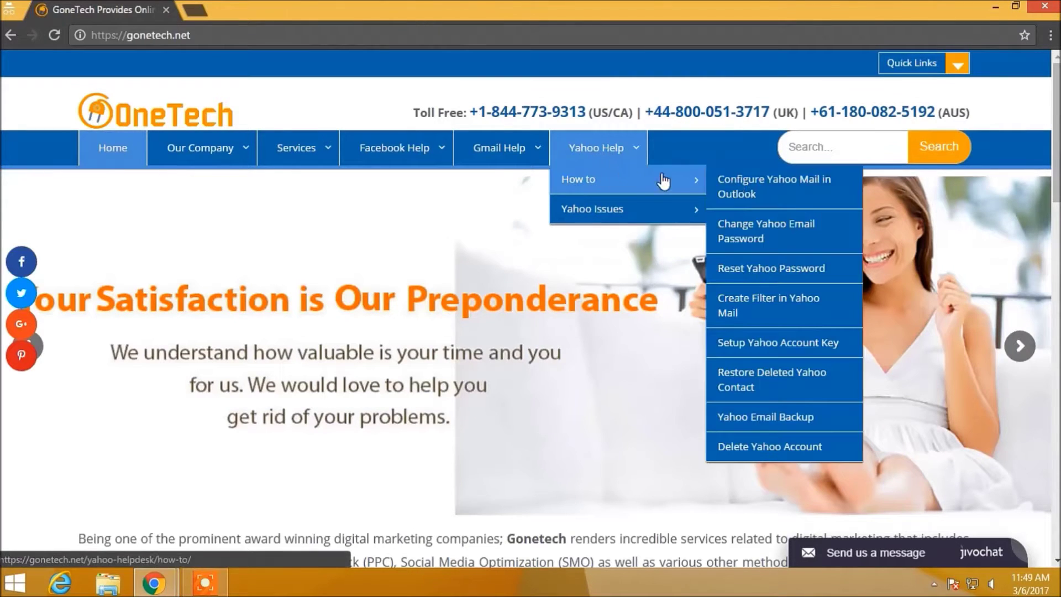
# - Open GoneTech's Yahoo Email Backup article from the Yahoo Help > How to menu
pyautogui.click(784, 417)
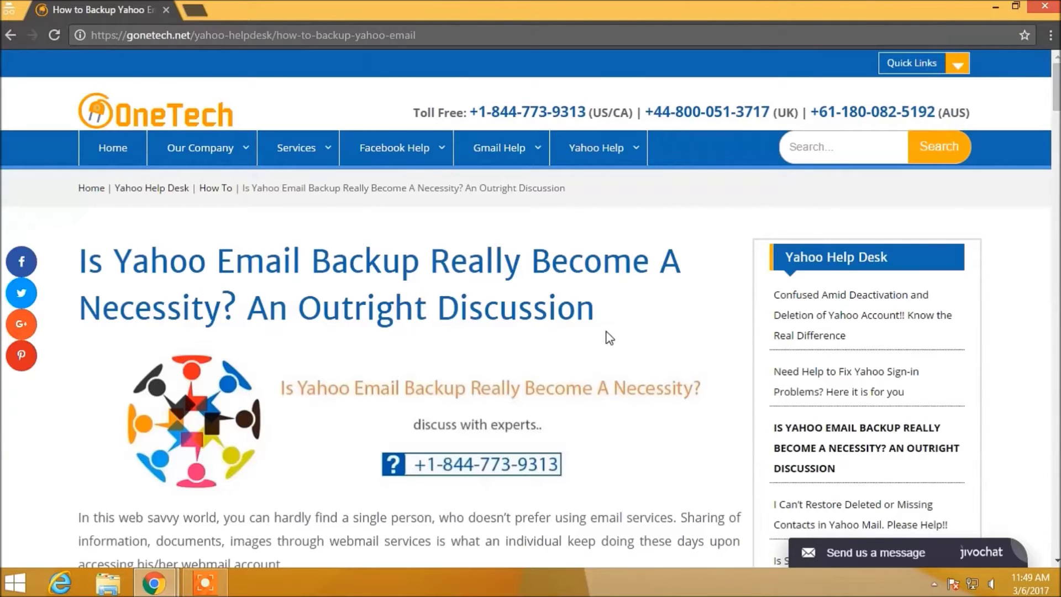
pyautogui.scroll(-2, 614, 340)
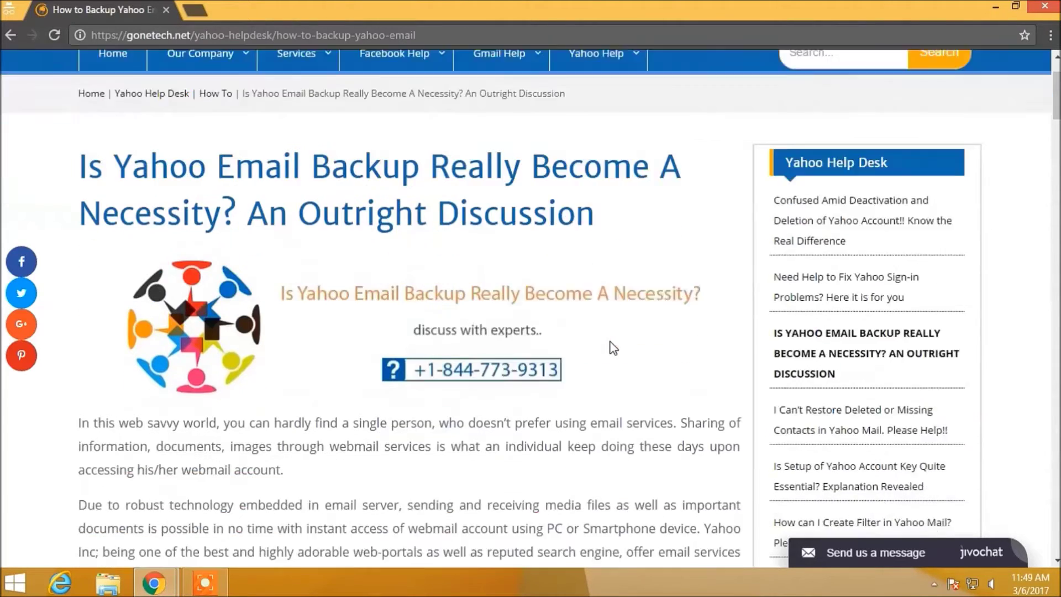
pyautogui.scroll(-1, 468, 404)
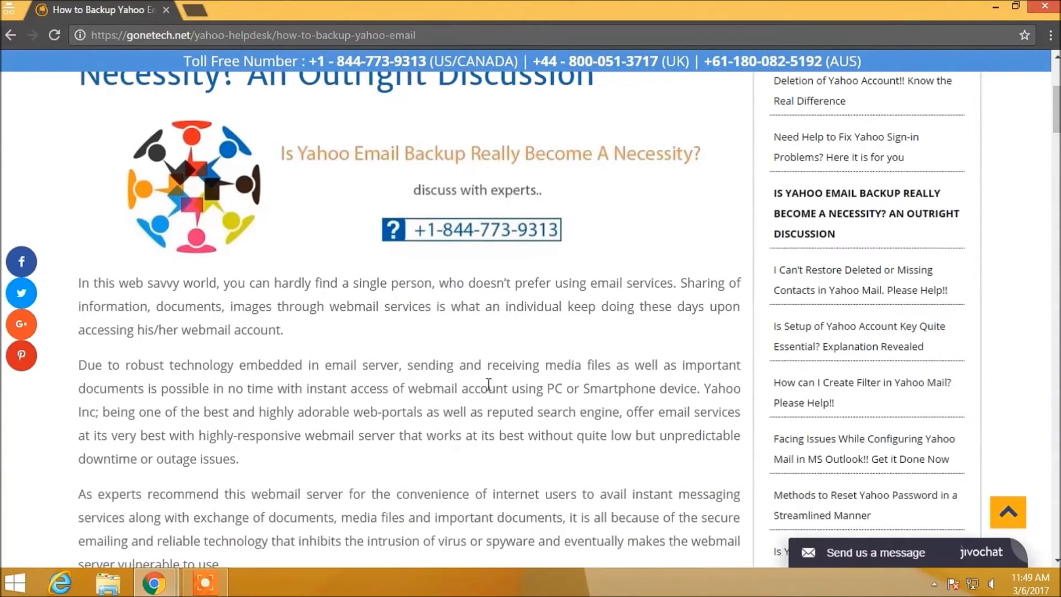
pyautogui.scroll(-3, 488, 386)
pyautogui.scroll(-1, 456, 389)
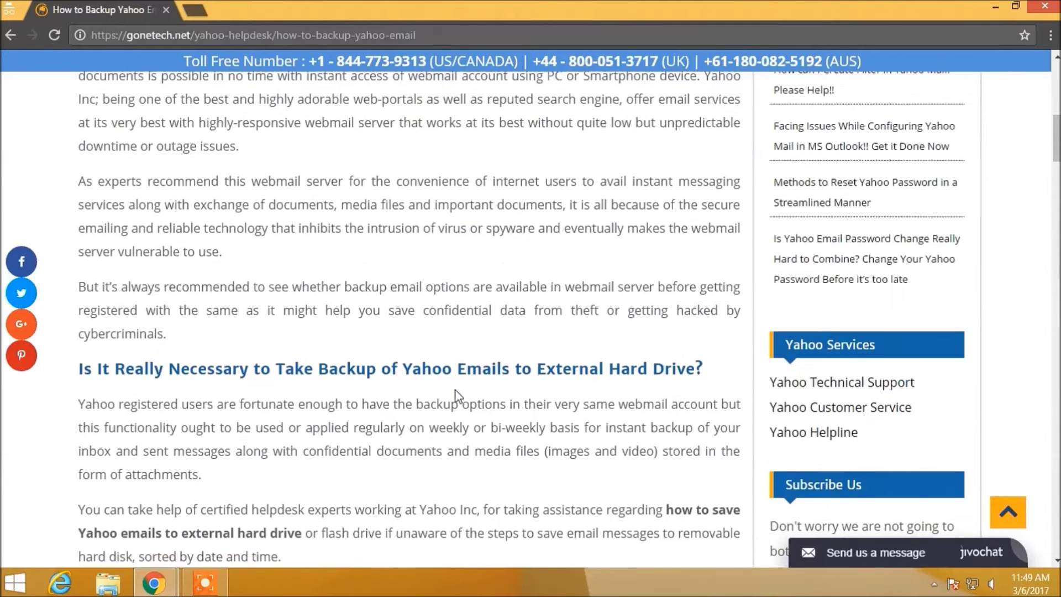
# - Read the article, highlighting the external-drive backup heading and the backup steps list
pyautogui.moveTo(80, 370); pyautogui.dragTo(693, 375)
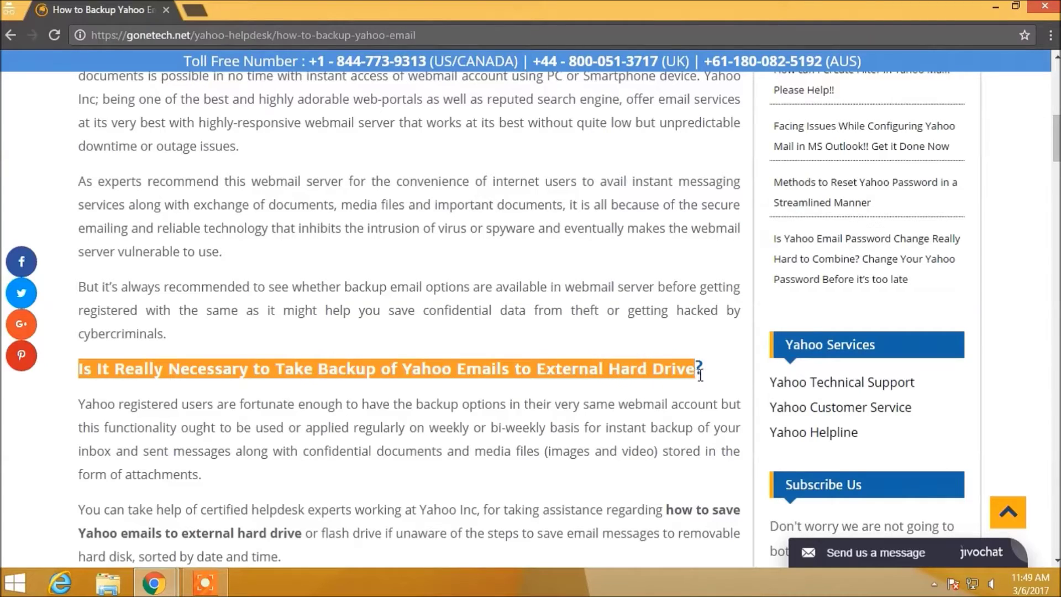
pyautogui.click(655, 398)
pyautogui.scroll(-1, 647, 398)
pyautogui.scroll(-1, 580, 373)
pyautogui.scroll(1, 299, 348)
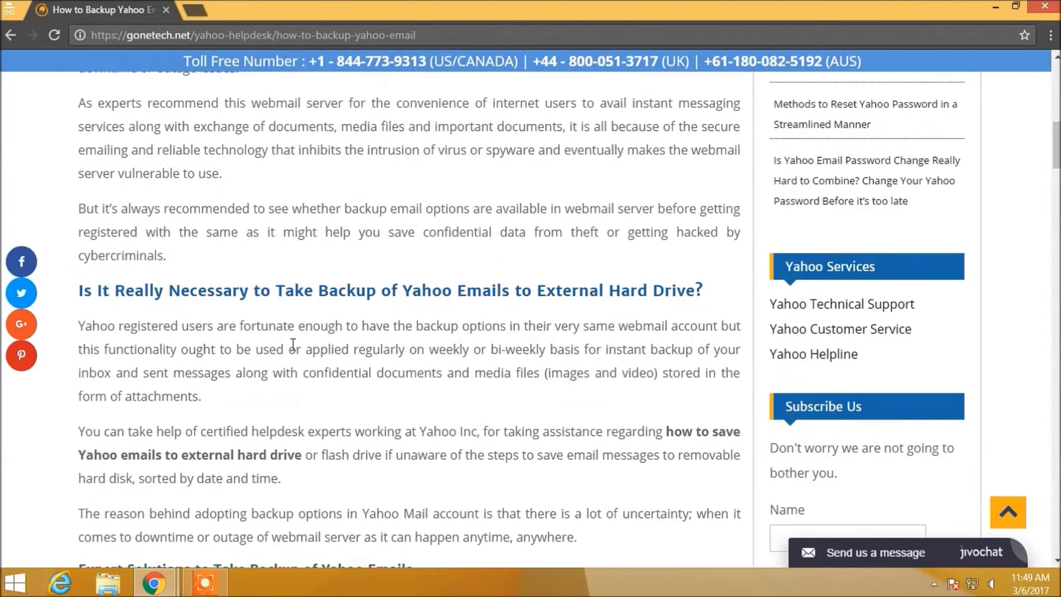
pyautogui.scroll(-2, 293, 345)
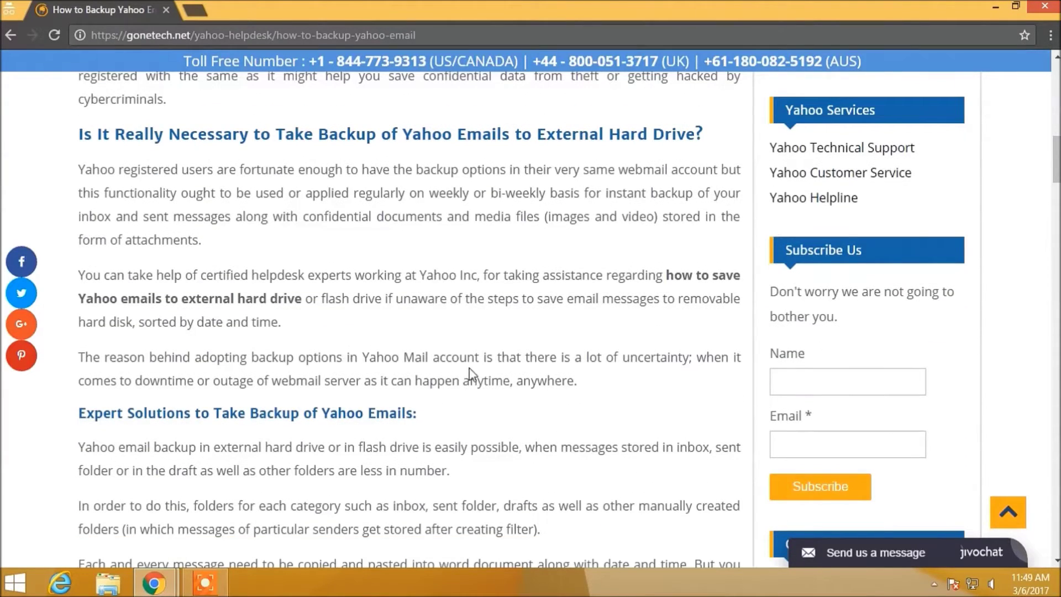
pyautogui.scroll(-2, 479, 387)
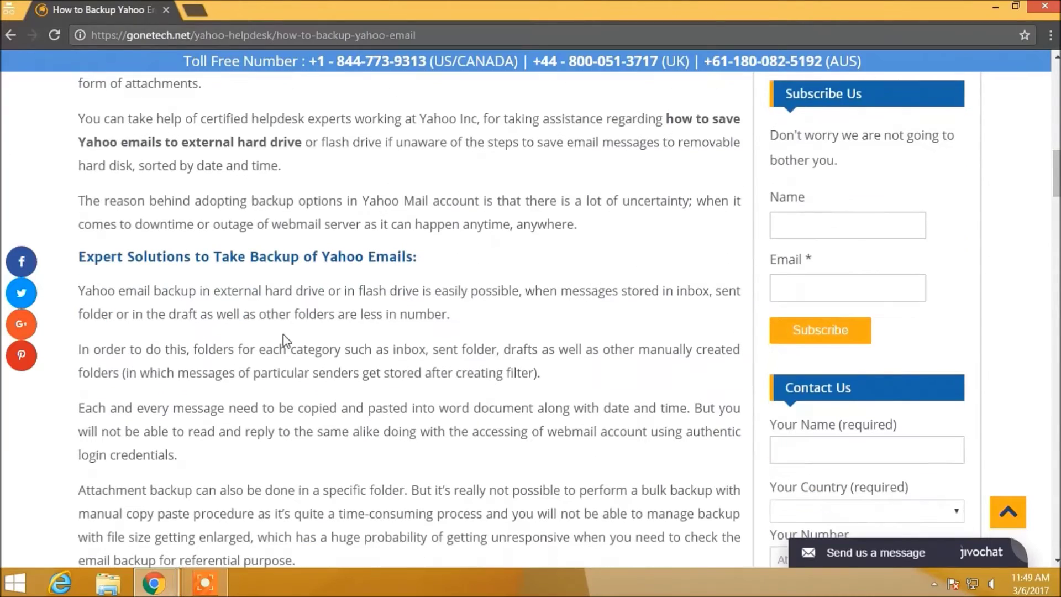
pyautogui.scroll(-3, 409, 379)
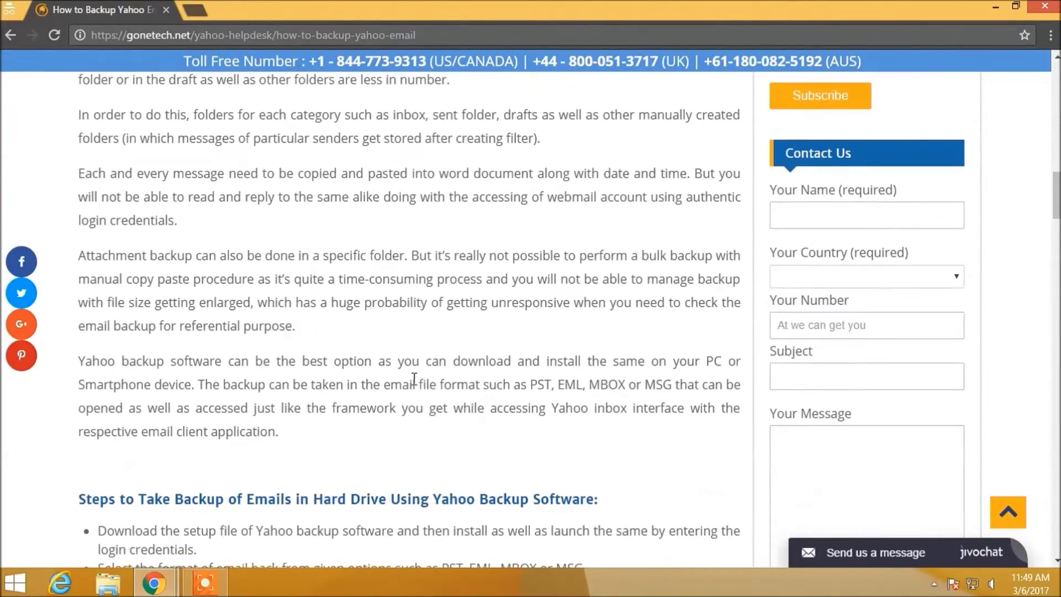
pyautogui.scroll(-2, 409, 379)
pyautogui.scroll(-1, 416, 378)
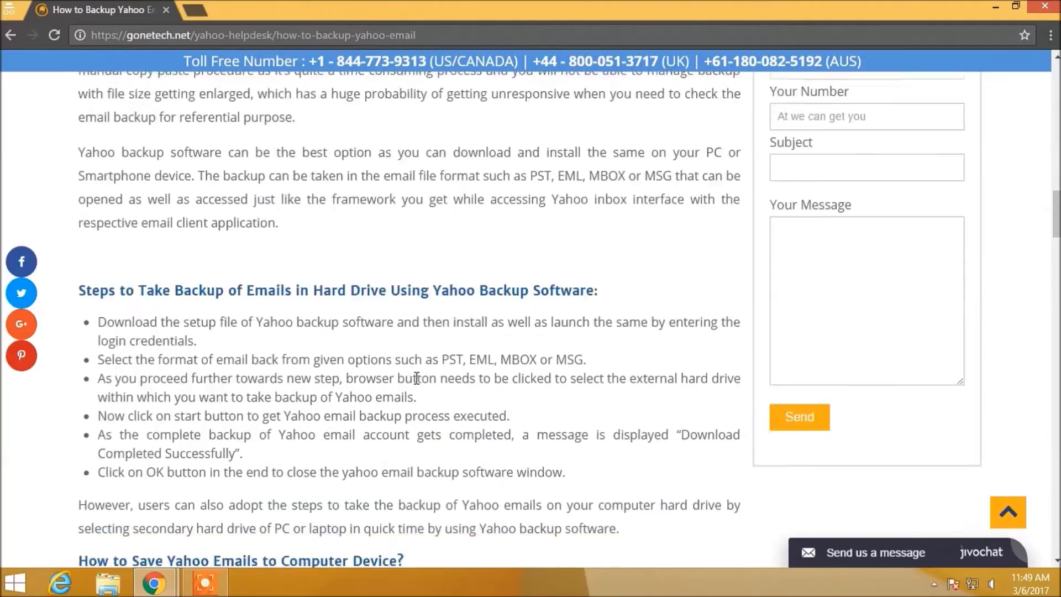
pyautogui.scroll(-3, 416, 377)
pyautogui.scroll(2, 415, 378)
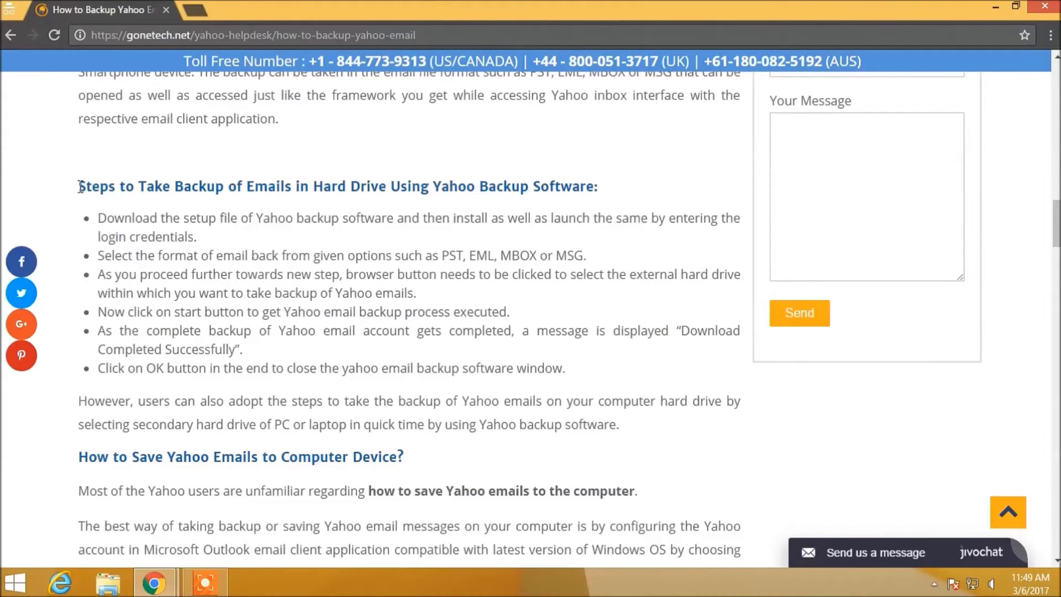
pyautogui.moveTo(80, 186); pyautogui.dragTo(593, 398)
pyautogui.click(588, 374)
pyautogui.scroll(5, 479, 393)
pyautogui.scroll(5, 479, 393)
pyautogui.scroll(2, 479, 393)
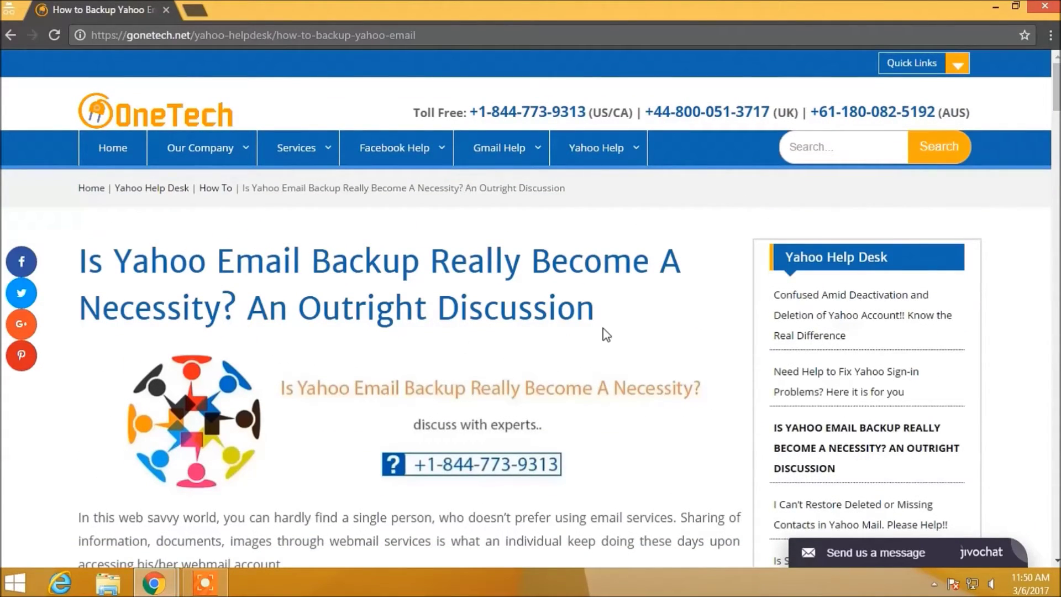
# - Minimize both Chrome windows and select the MailStore Home desktop shortcut
pyautogui.click(999, 11)
pyautogui.click(995, 9)
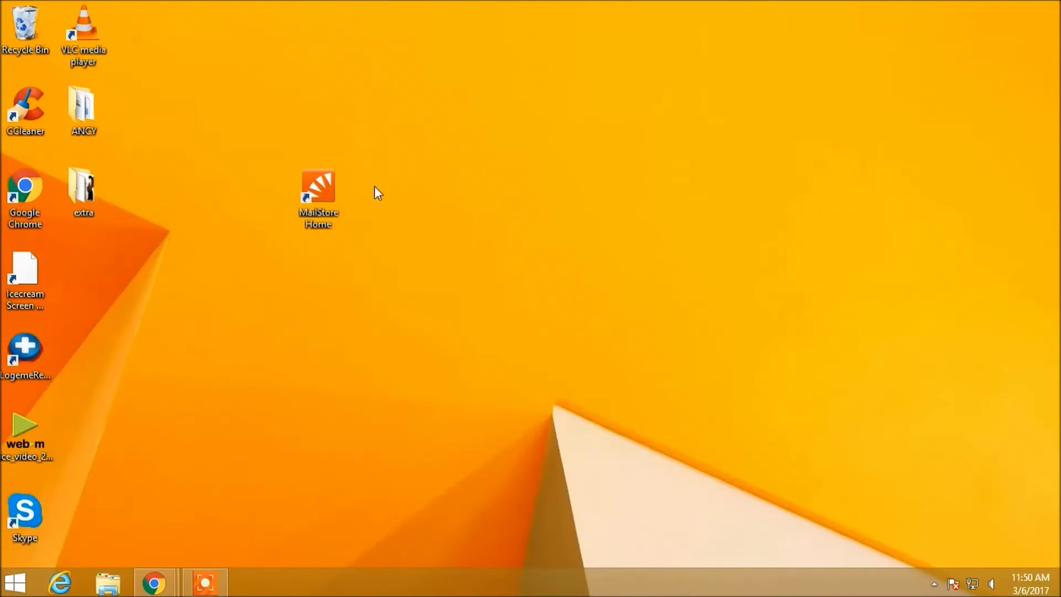
pyautogui.moveTo(388, 164); pyautogui.dragTo(249, 262)
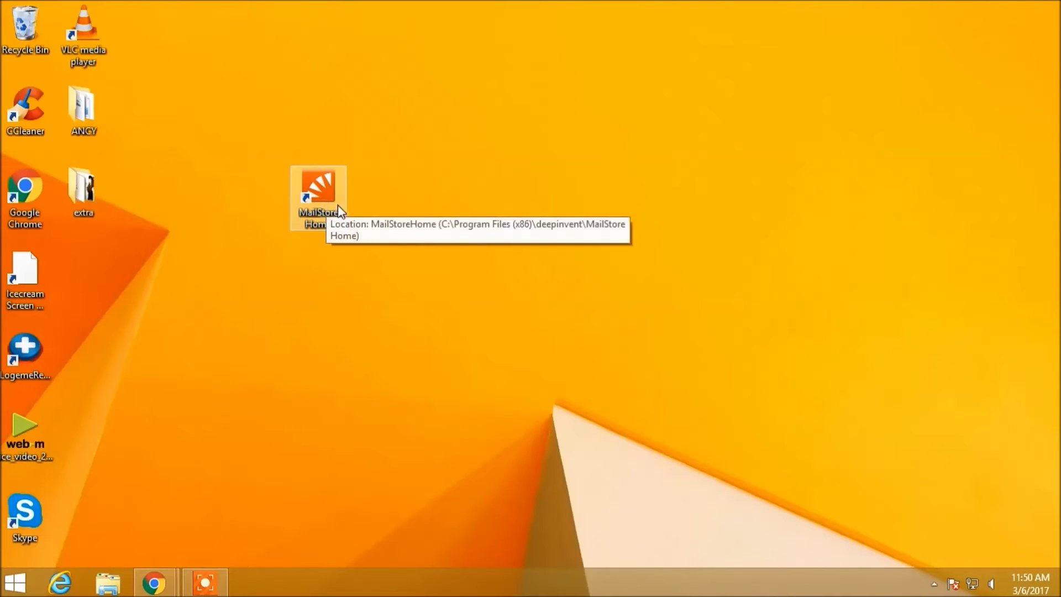
# - Run MailStore Home as administrator, approving the UAC administrator password prompt
pyautogui.rightClick(319, 198)
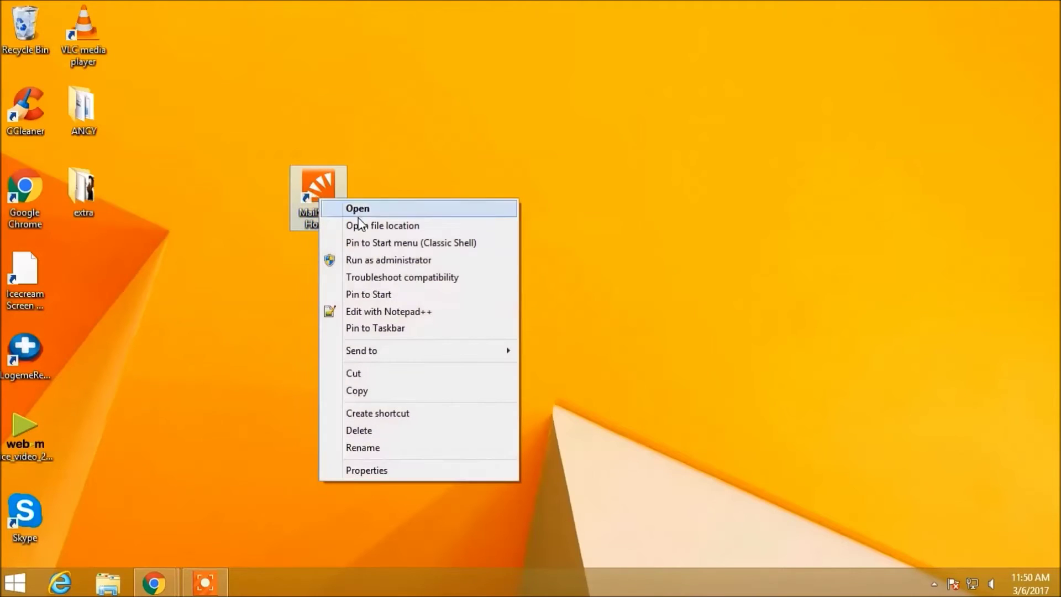
pyautogui.click(372, 254)
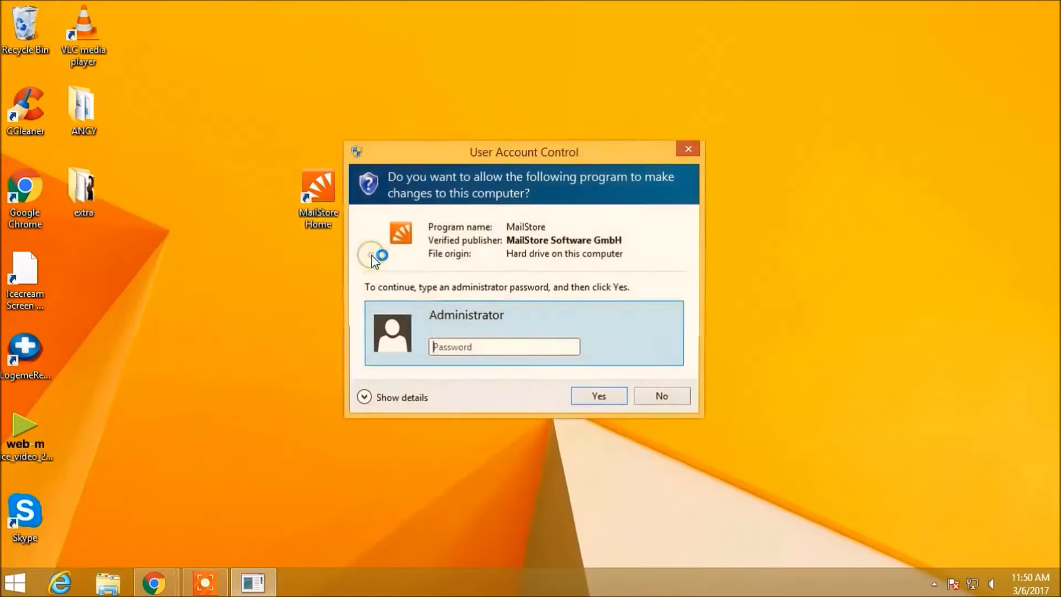
pyautogui.click(479, 349)
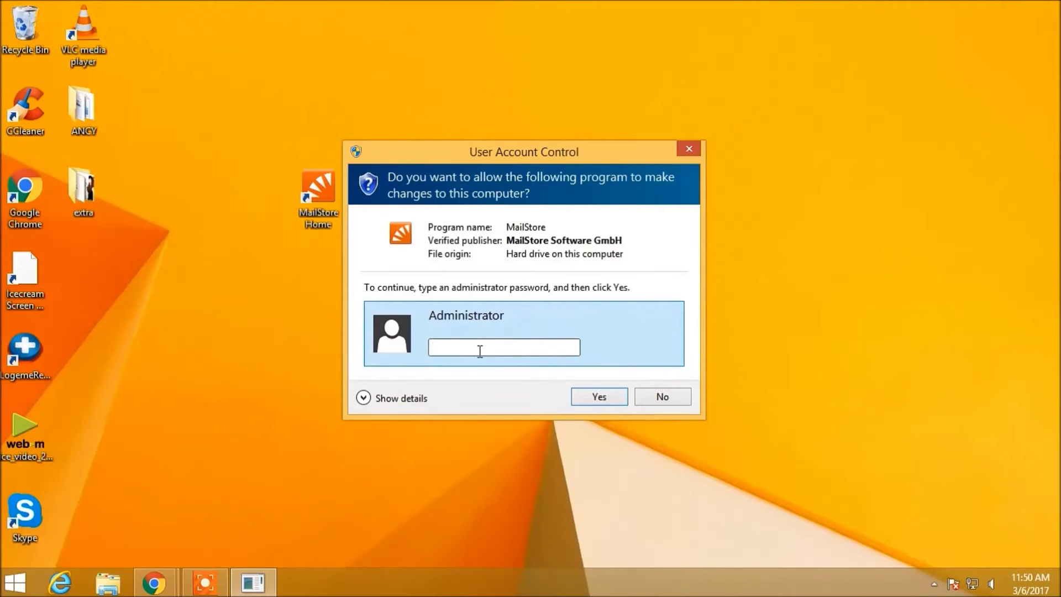
pyautogui.write('••')
pyautogui.press('Return')
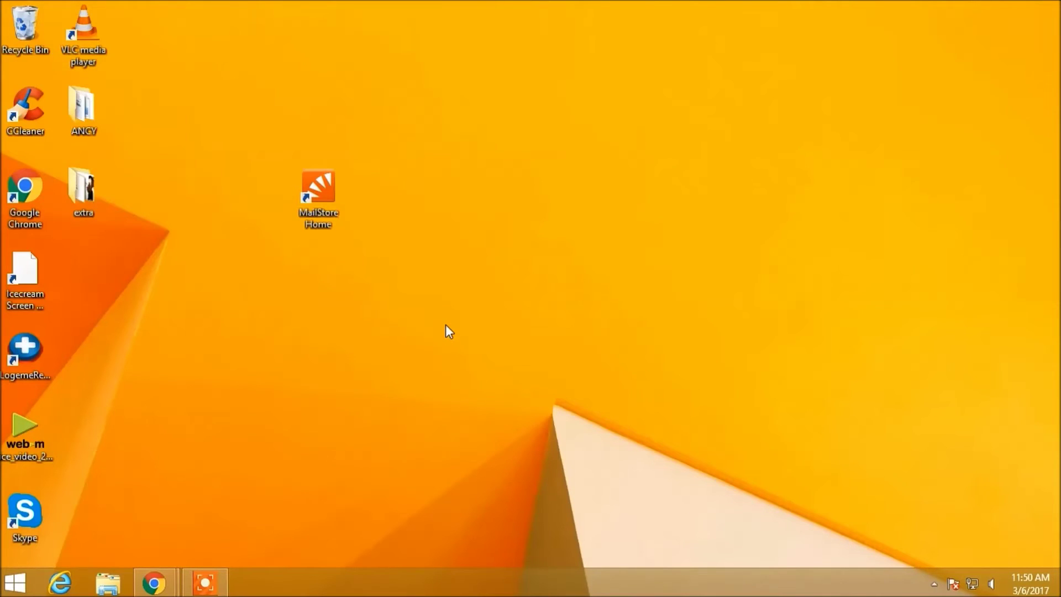
pyautogui.doubleClick(319, 199)
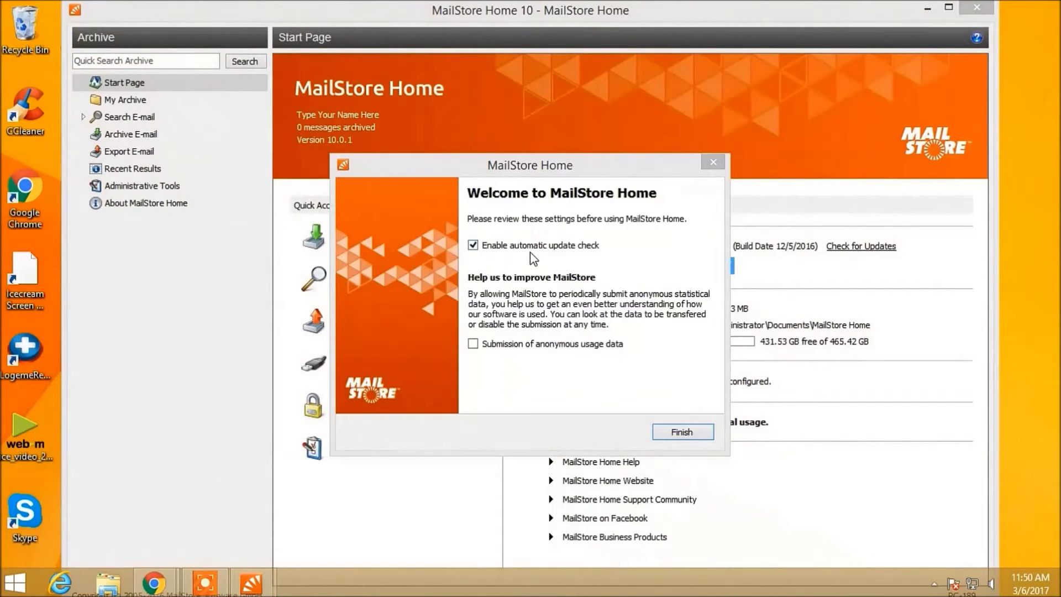
# - Finish MailStore Home's welcome setup with automatic update checks off, and maximize the window
pyautogui.click(474, 245)
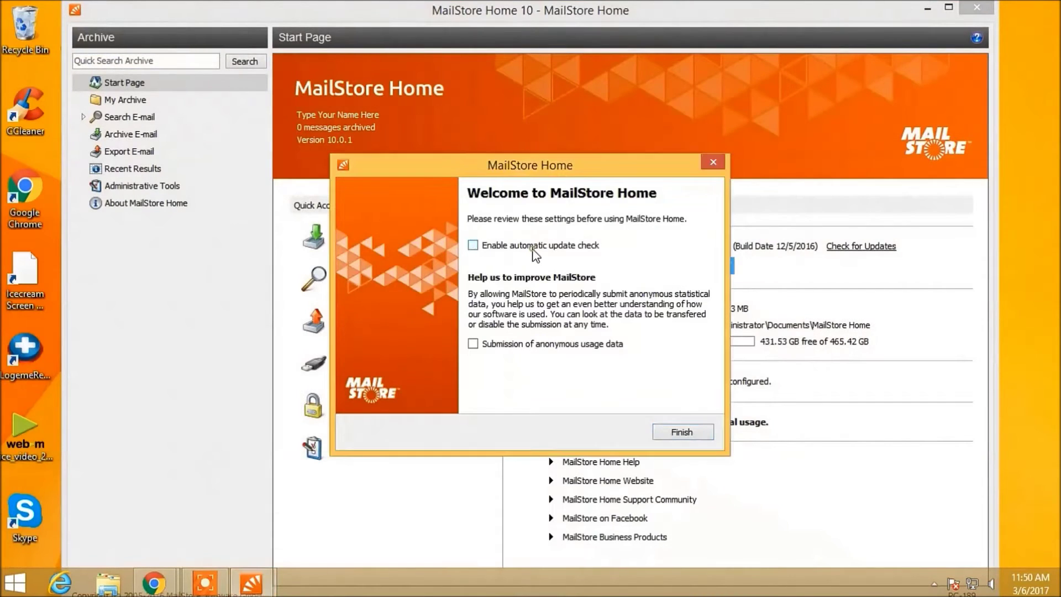
pyautogui.click(685, 432)
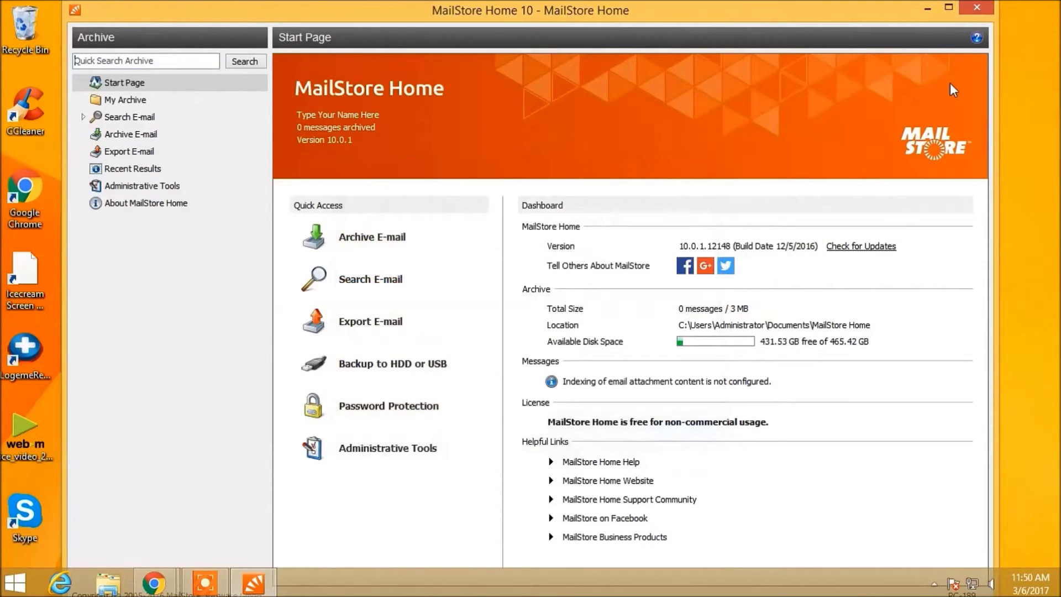
pyautogui.click(951, 9)
# - Start archiving the Yahoo e-mail address from the Archive E-mail page
pyautogui.click(322, 241)
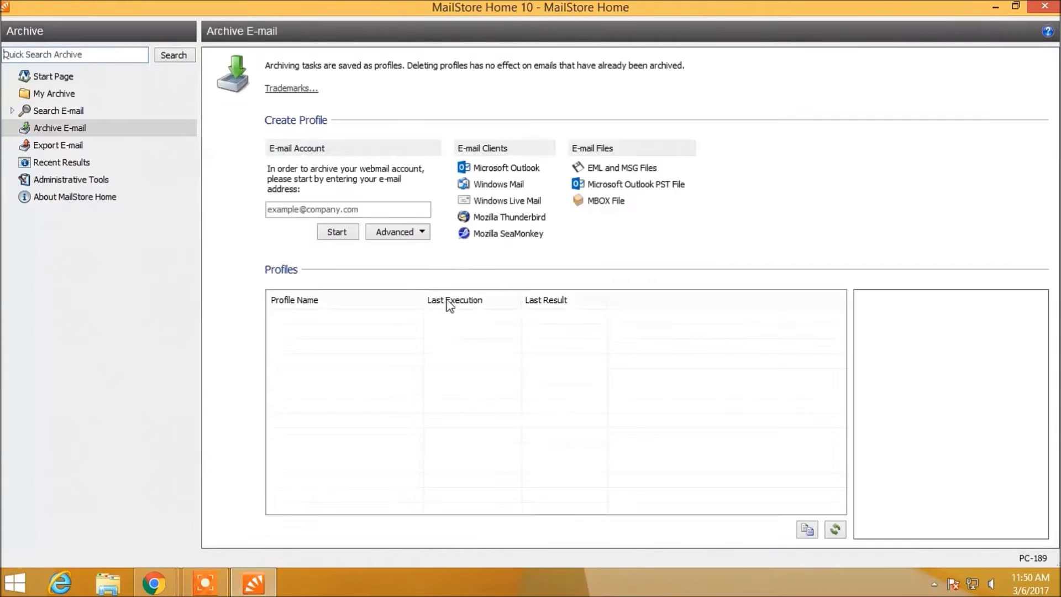
pyautogui.click(348, 211)
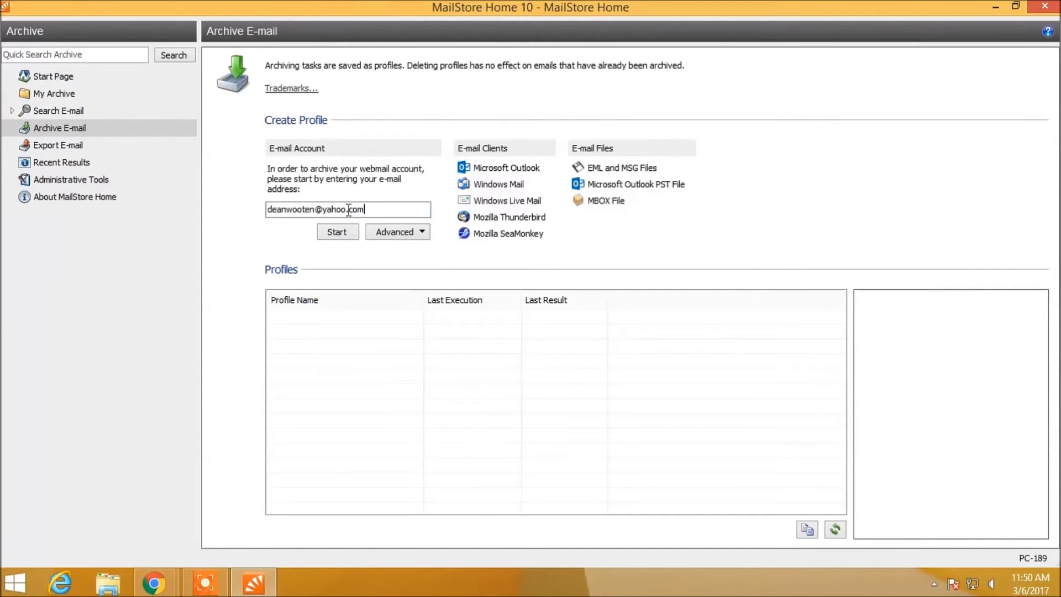
pyautogui.press('Return')
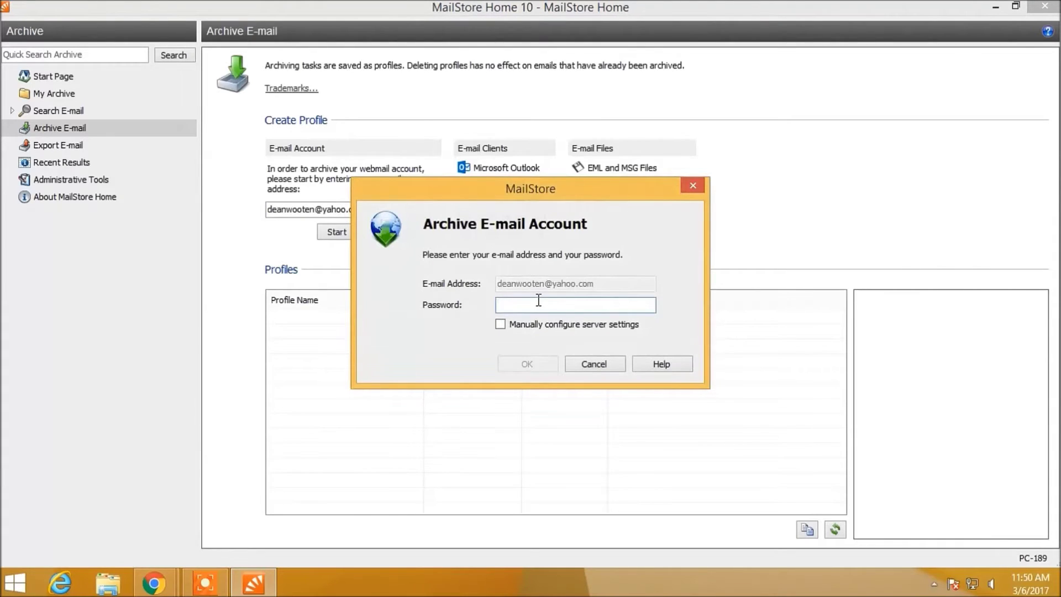
pyautogui.write('•')
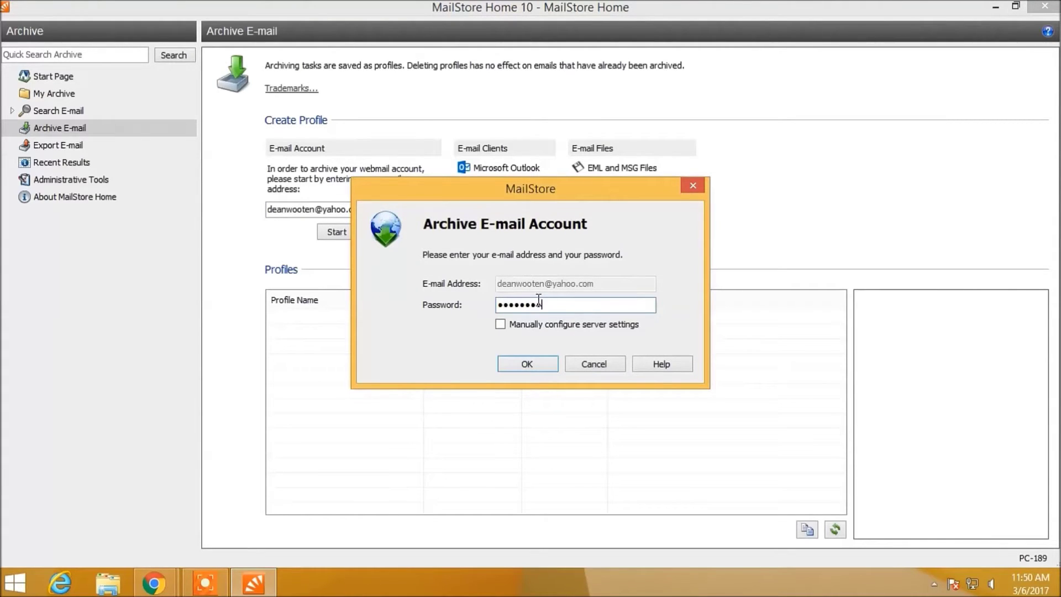
# - Submit the Yahoo password, dismiss the Authentication failed error, and bring Chrome forward
pyautogui.click(535, 365)
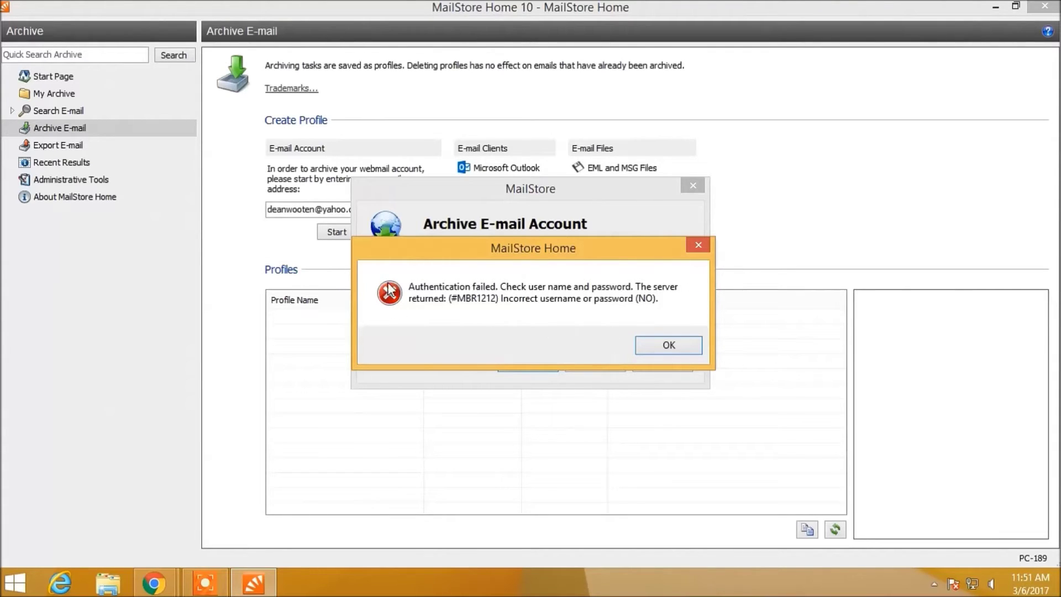
pyautogui.click(672, 346)
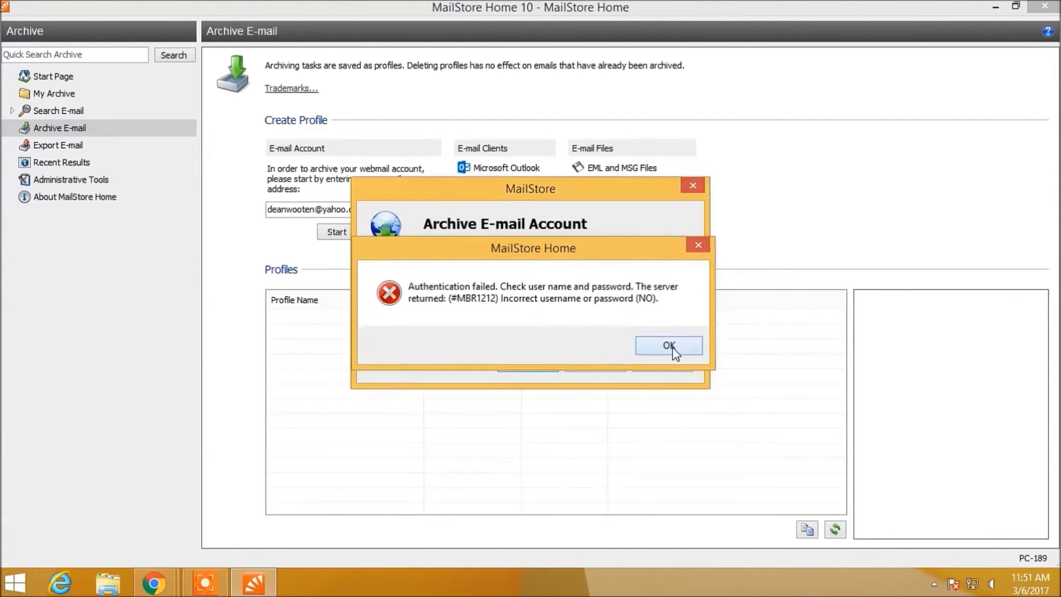
pyautogui.click(153, 582)
# - Go to yahoo.com in Chrome
pyautogui.click(265, 498)
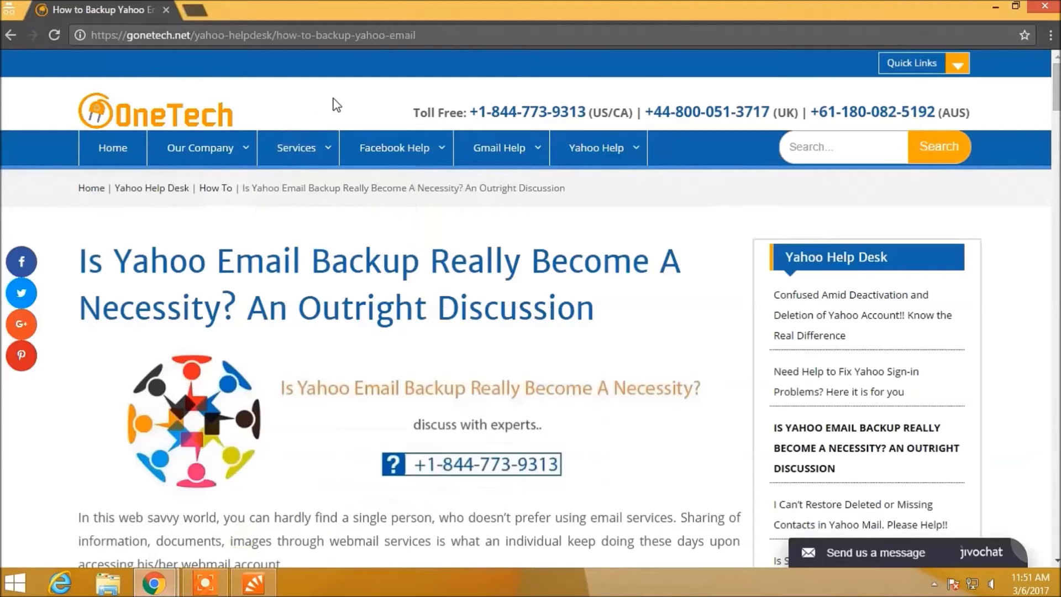
pyautogui.click(336, 32)
pyautogui.write('yahoo')
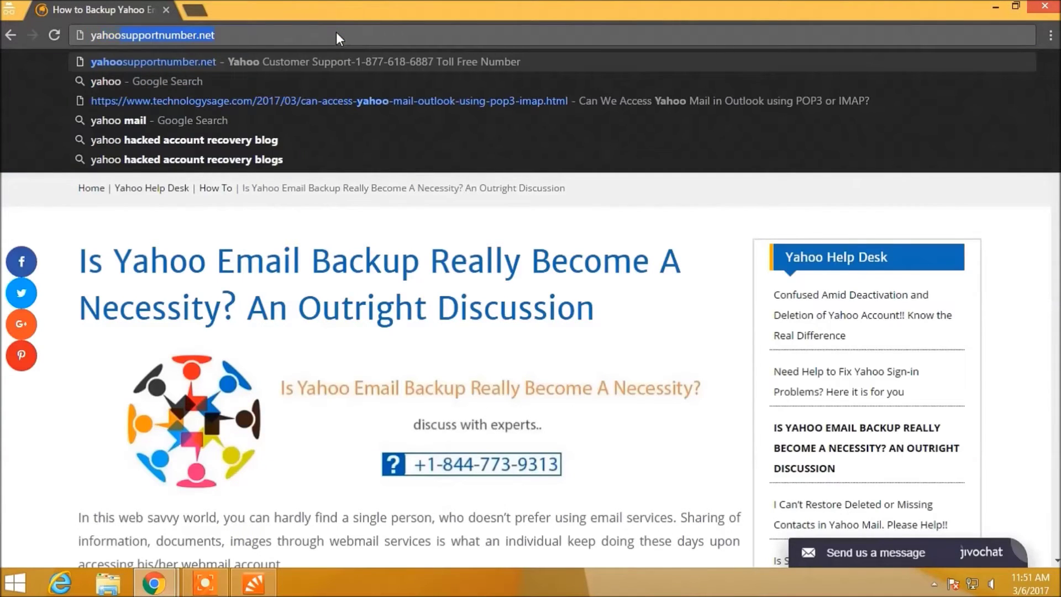
pyautogui.write('.com')
pyautogui.press('Return')
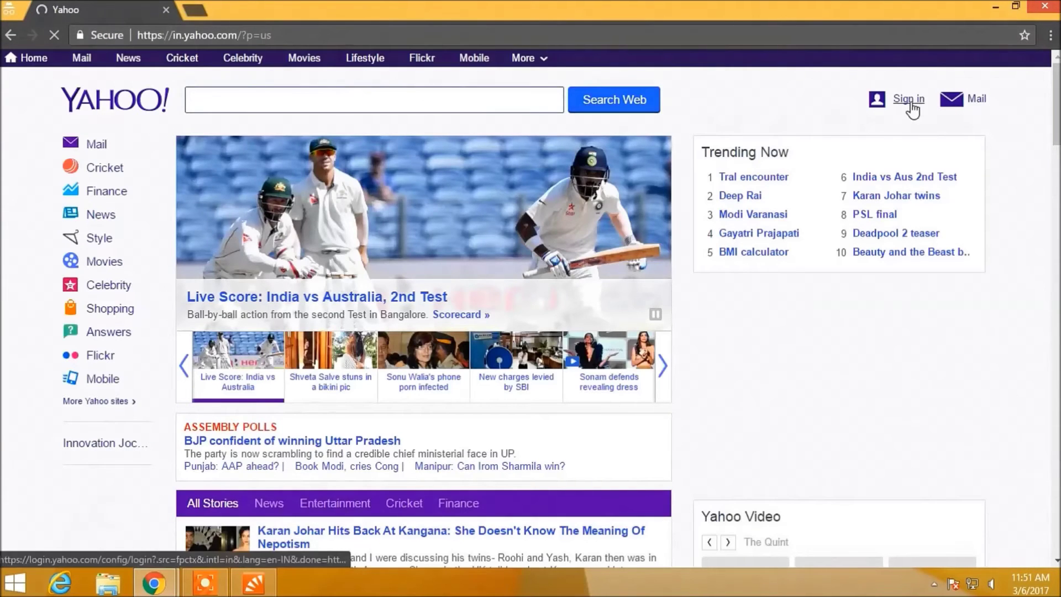
# - Sign in to Yahoo using the suggested account email and its password
pyautogui.click(909, 99)
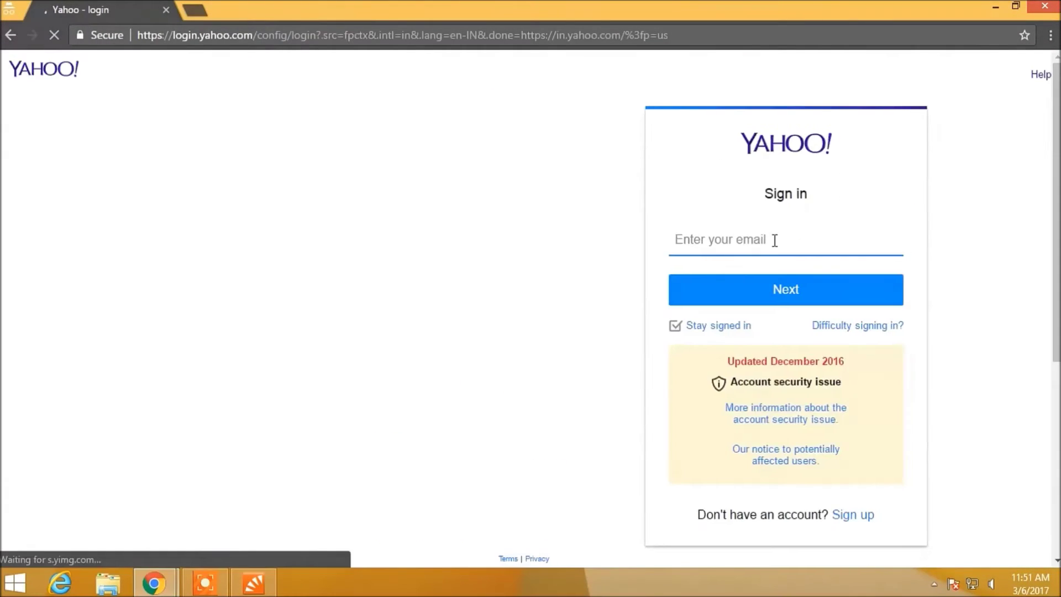
pyautogui.click(774, 239)
pyautogui.write('de')
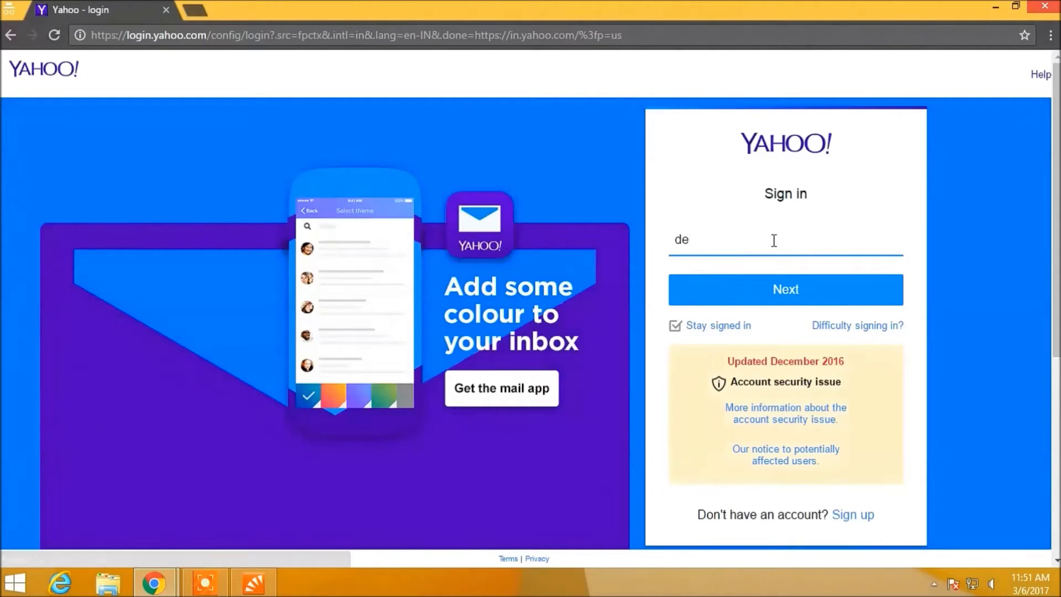
pyautogui.press('Down')
pyautogui.press('Return')
pyautogui.press('Return')
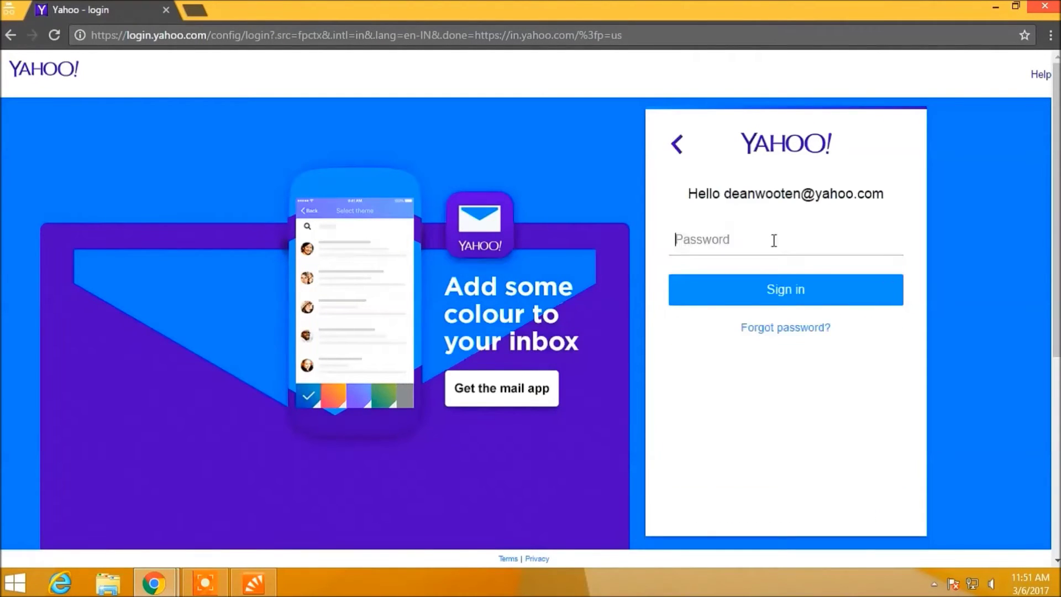
pyautogui.write('•••')
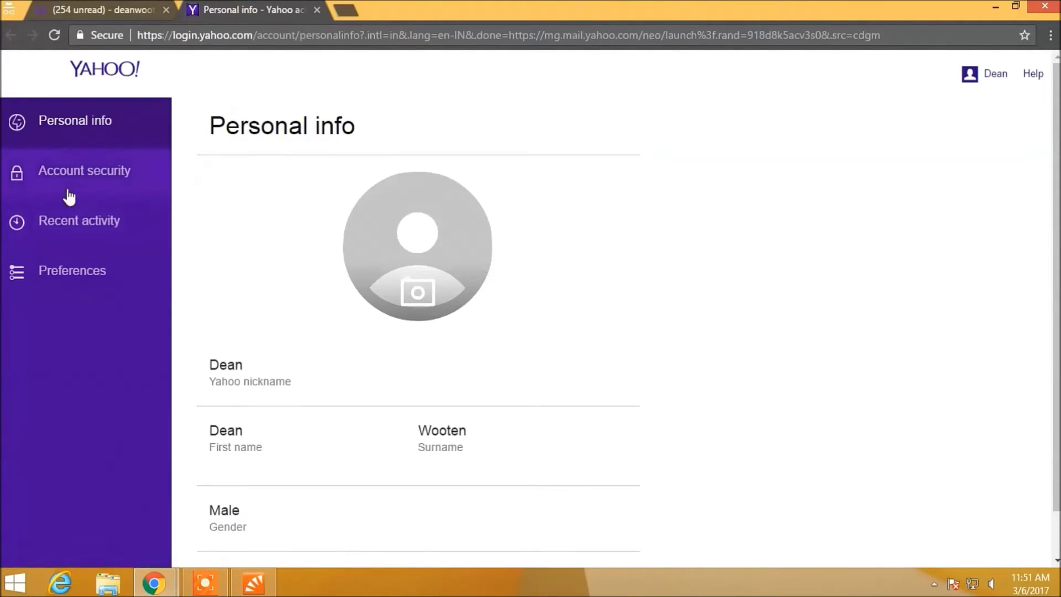
# - Switch on 'Allow apps that use less secure sign-in' under Yahoo Account security
pyautogui.click(68, 189)
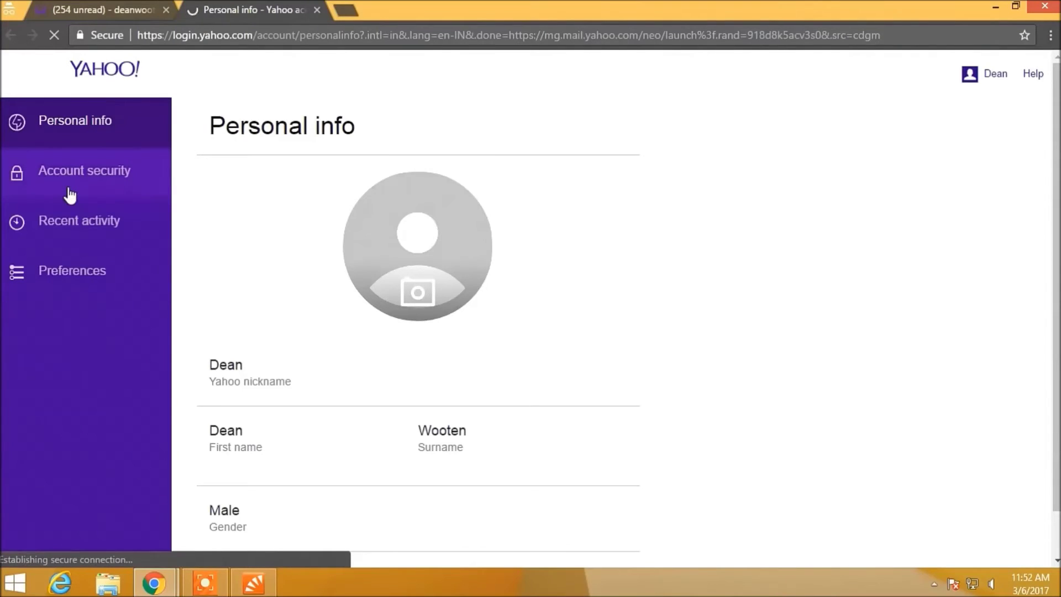
pyautogui.scroll(-2, 398, 282)
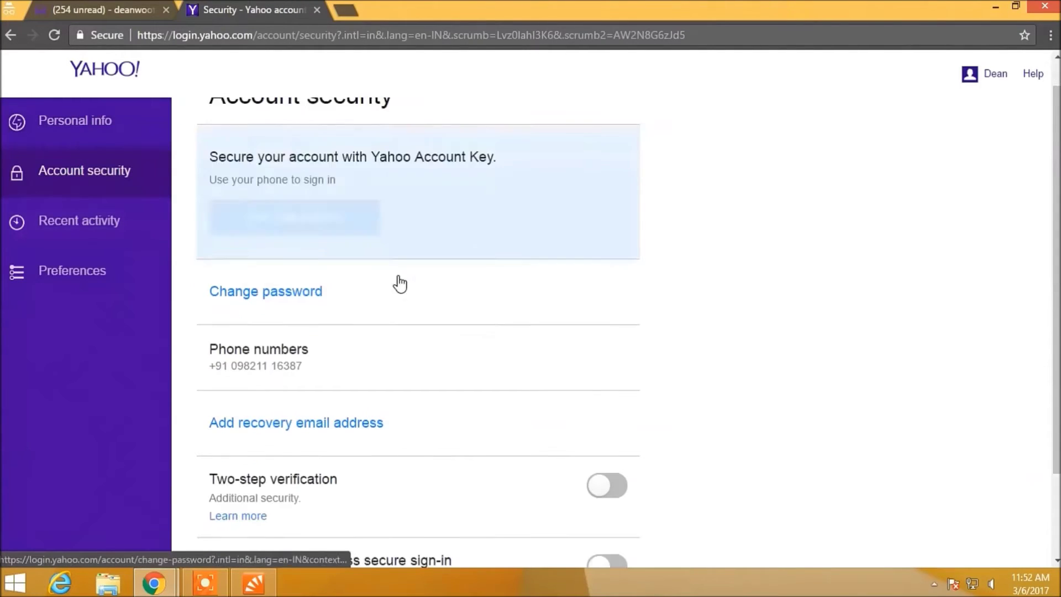
pyautogui.scroll(-2, 457, 340)
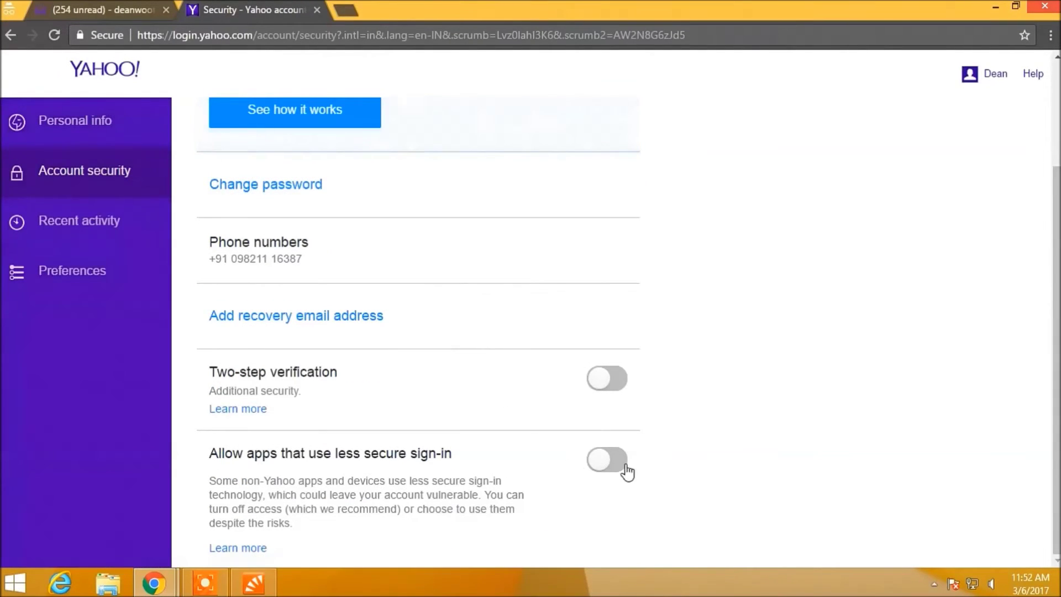
pyautogui.click(597, 464)
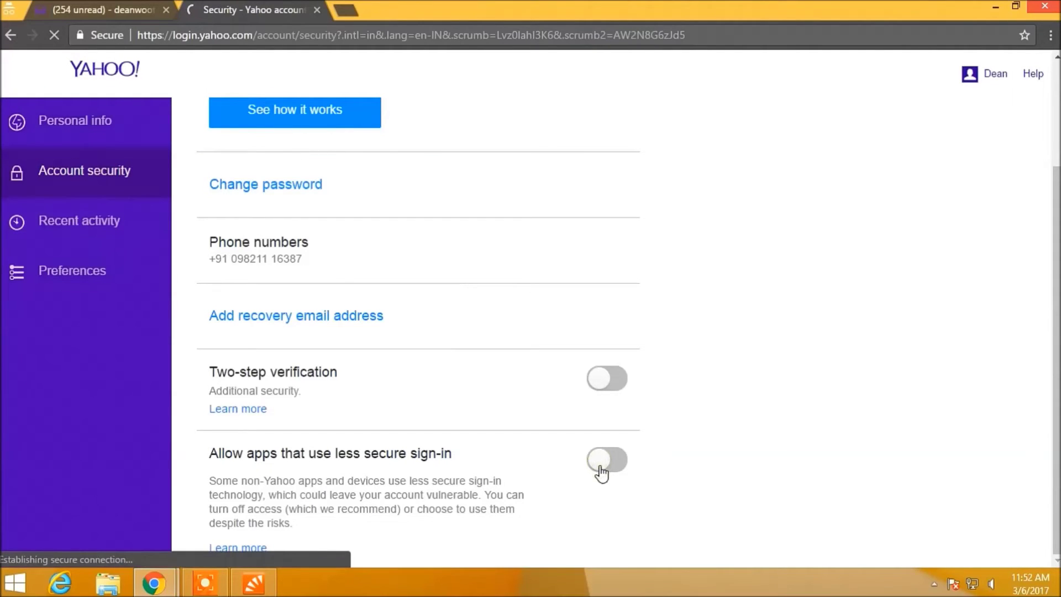
pyautogui.scroll(-2, 638, 464)
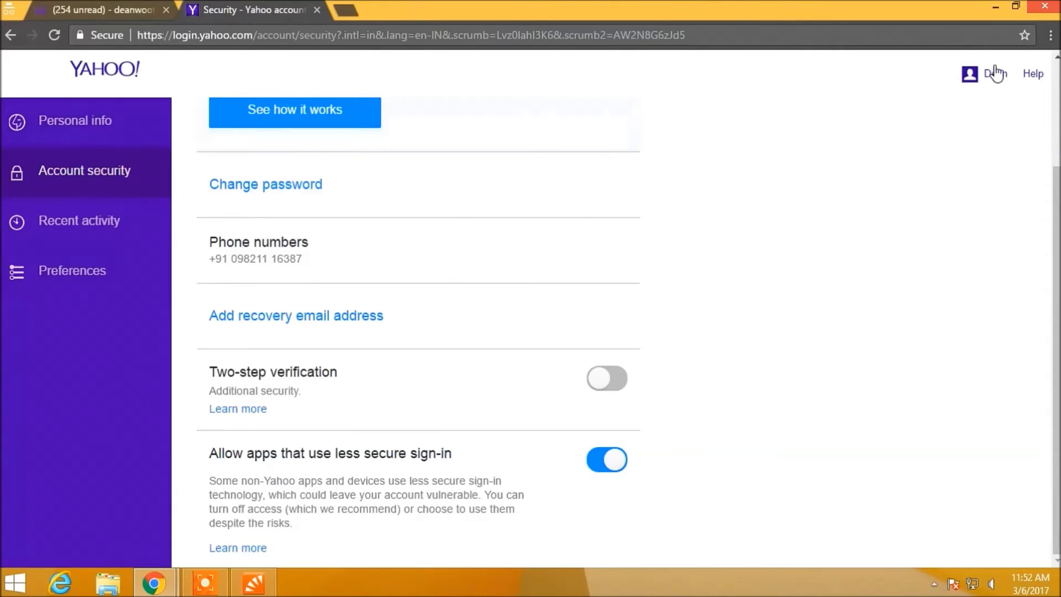
# - Back in MailStore Home, confirm the Yahoo address and password, then acknowledge the profile-created notice
pyautogui.click(998, 8)
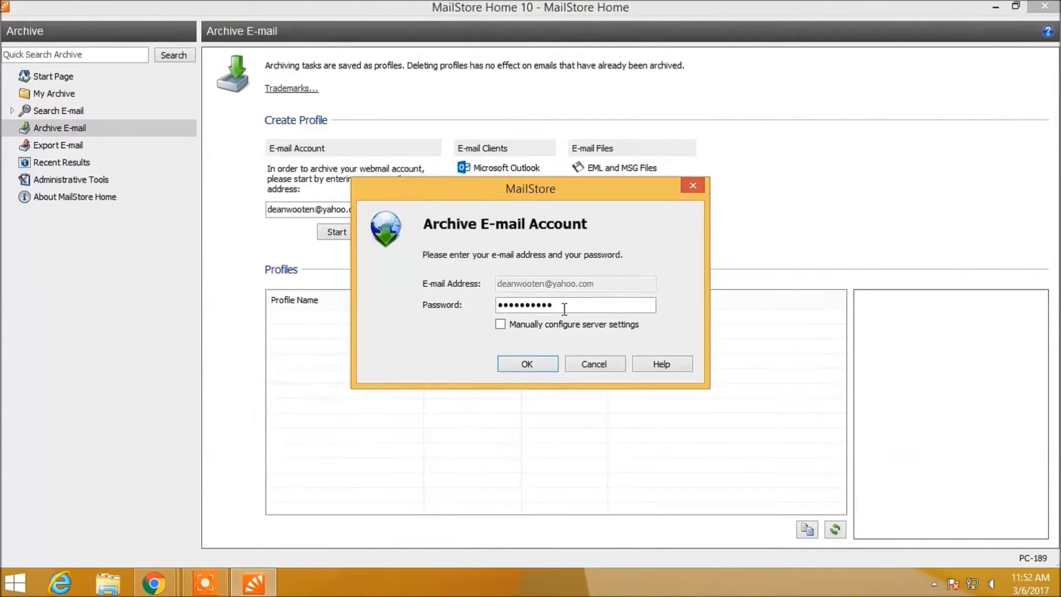
pyautogui.click(528, 364)
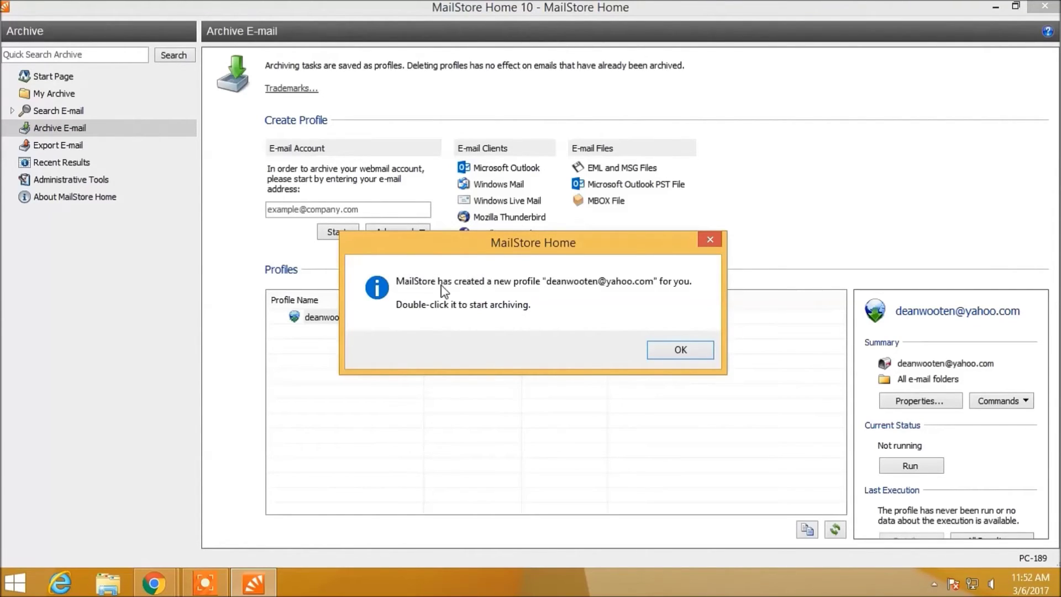
pyautogui.click(672, 351)
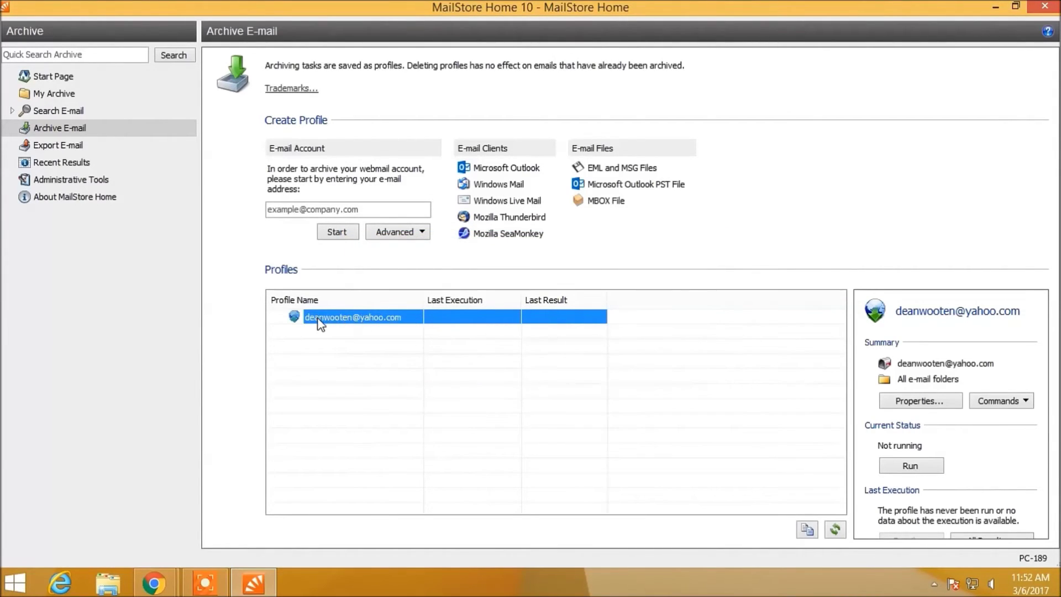
# - Run the Yahoo profile from its context menu and move the Progress View aside
pyautogui.rightClick(370, 322)
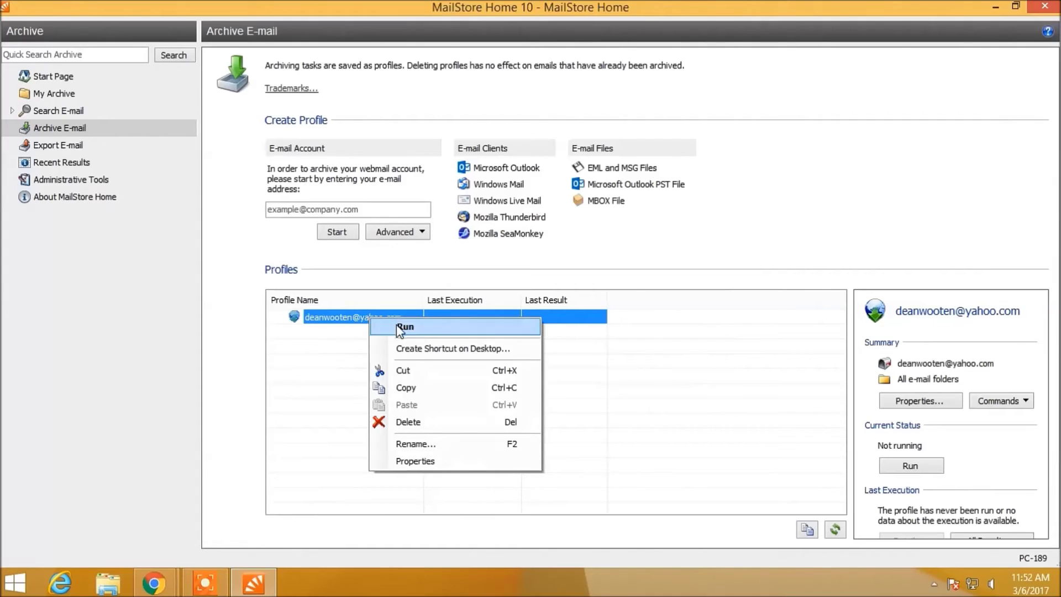
pyautogui.click(350, 327)
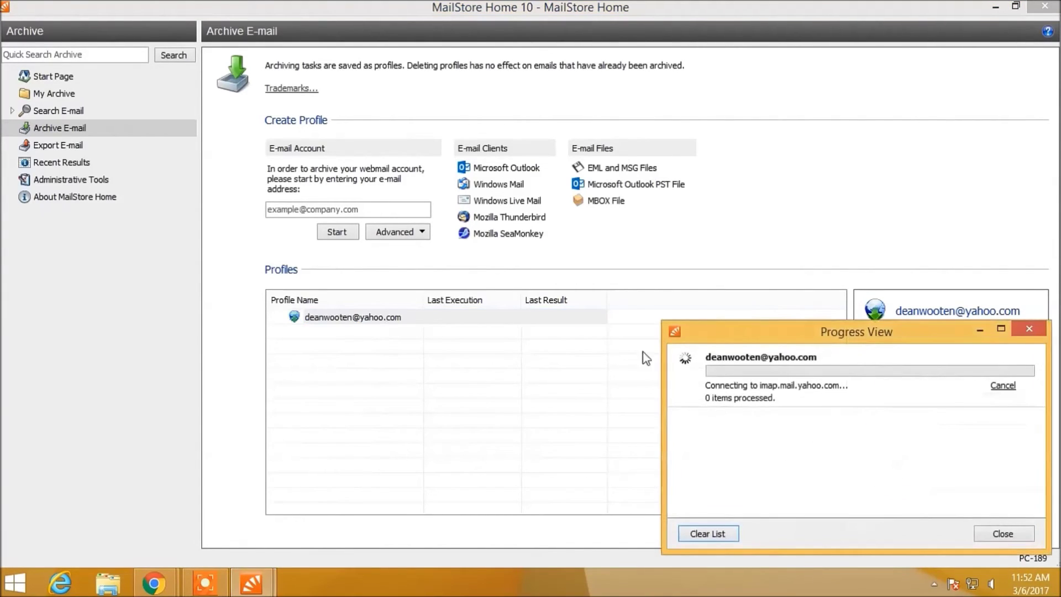
pyautogui.moveTo(722, 334); pyautogui.dragTo(506, 255)
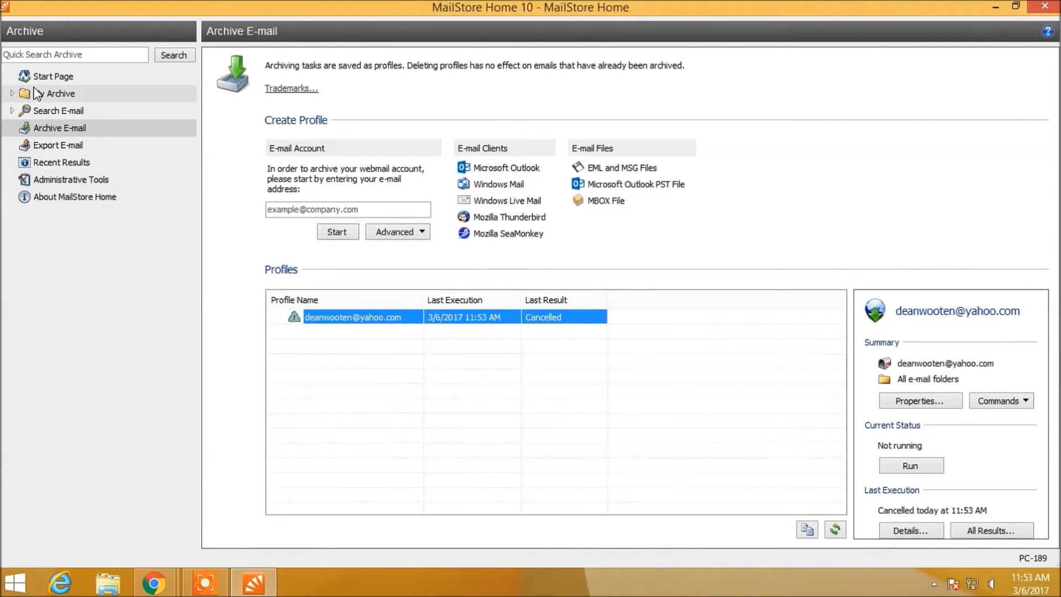
# - Expand My Archive and the Yahoo account, then open the archived Bulk Mail folder
pyautogui.click(12, 97)
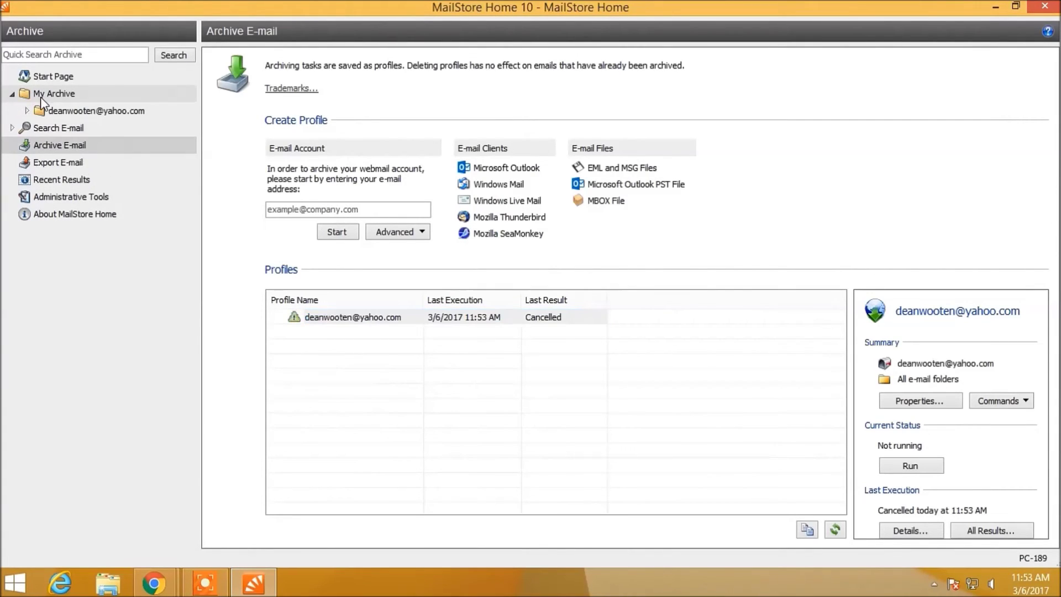
pyautogui.click(52, 109)
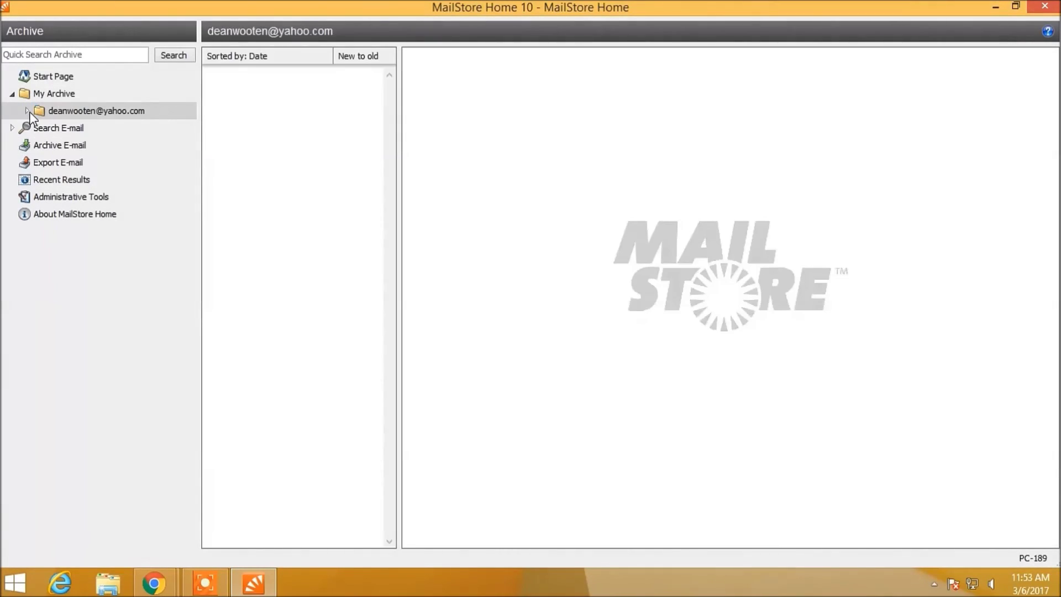
pyautogui.click(29, 112)
pyautogui.click(78, 128)
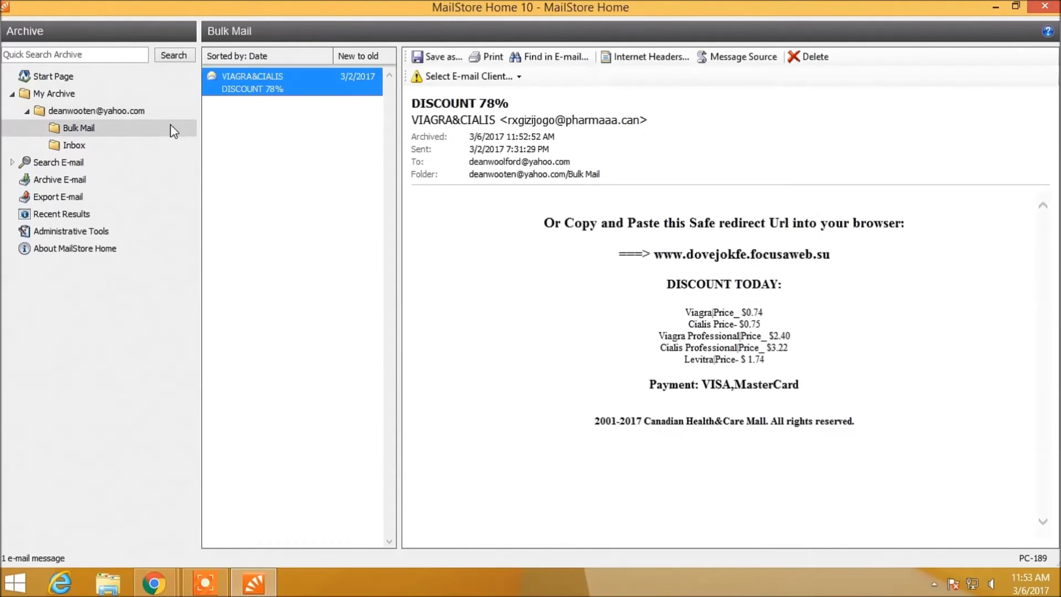
# - Preview two archived Inbox messages, then return to the Bulk Mail folder
pyautogui.click(74, 148)
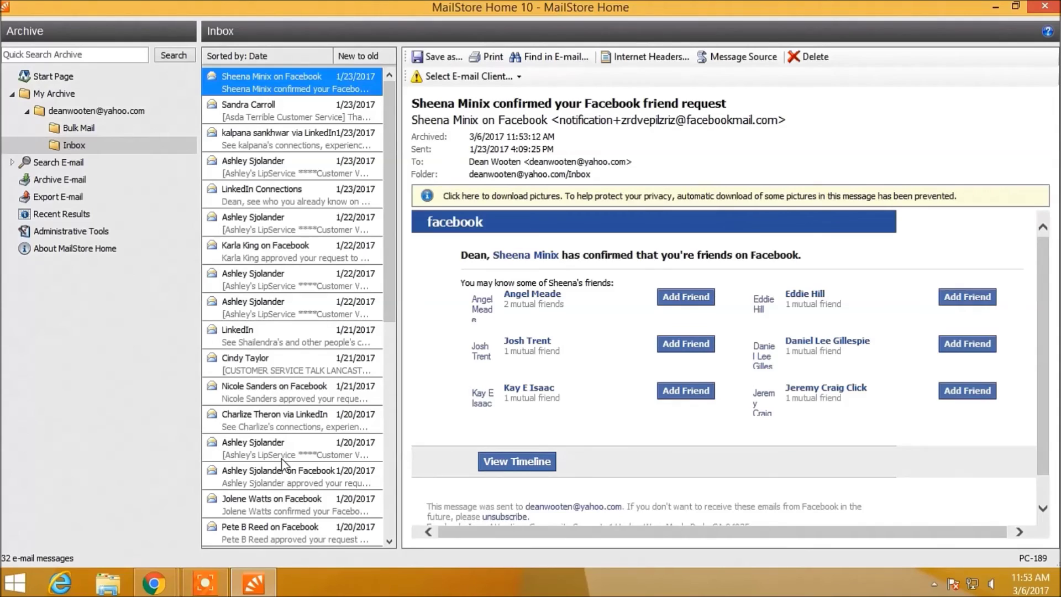
pyautogui.scroll(-4, 389, 368)
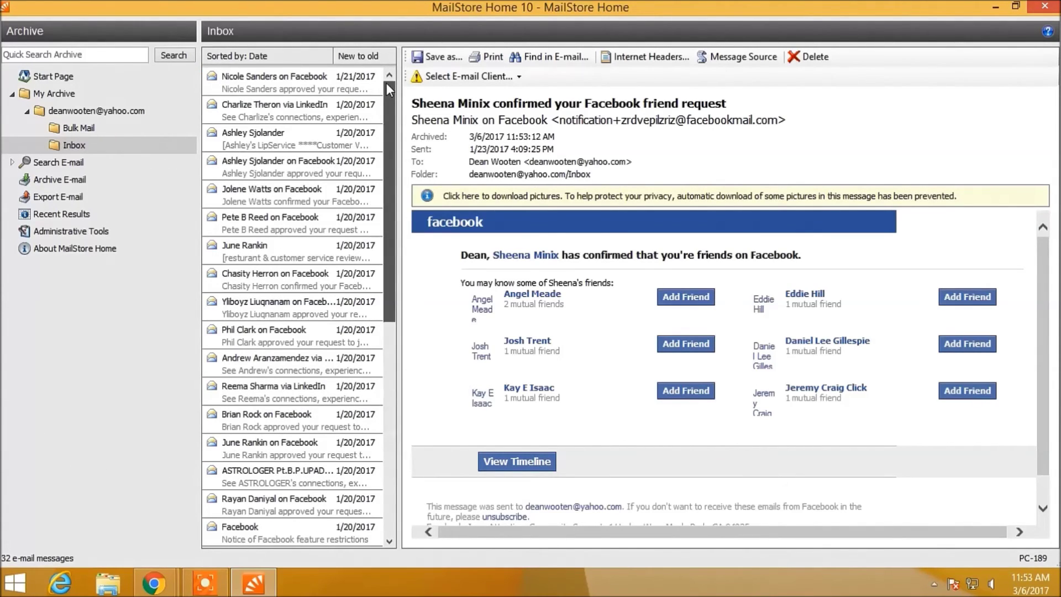
pyautogui.scroll(5, 390, 165)
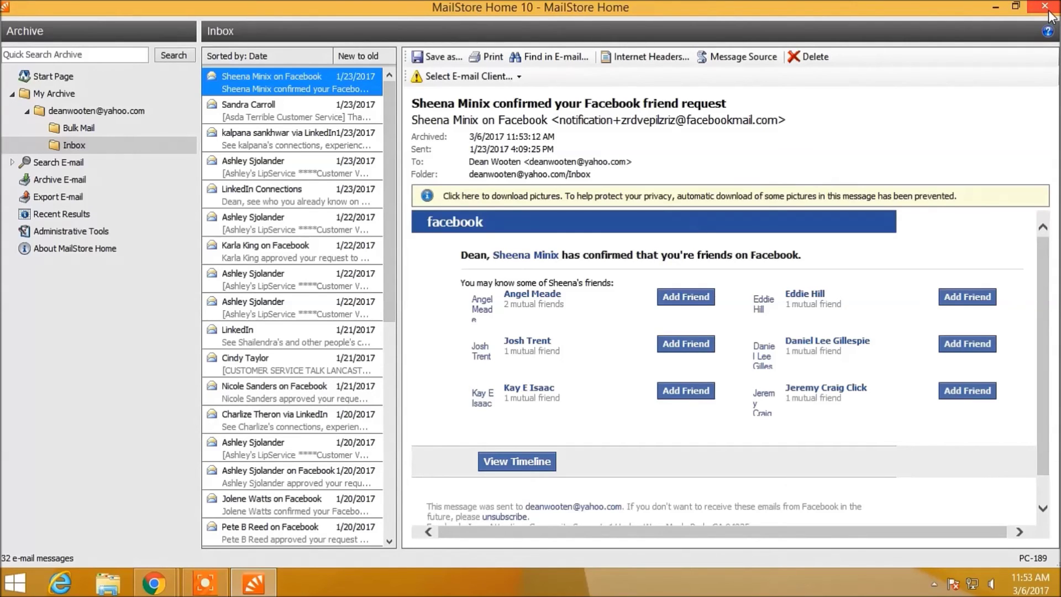
pyautogui.click(305, 208)
pyautogui.click(306, 257)
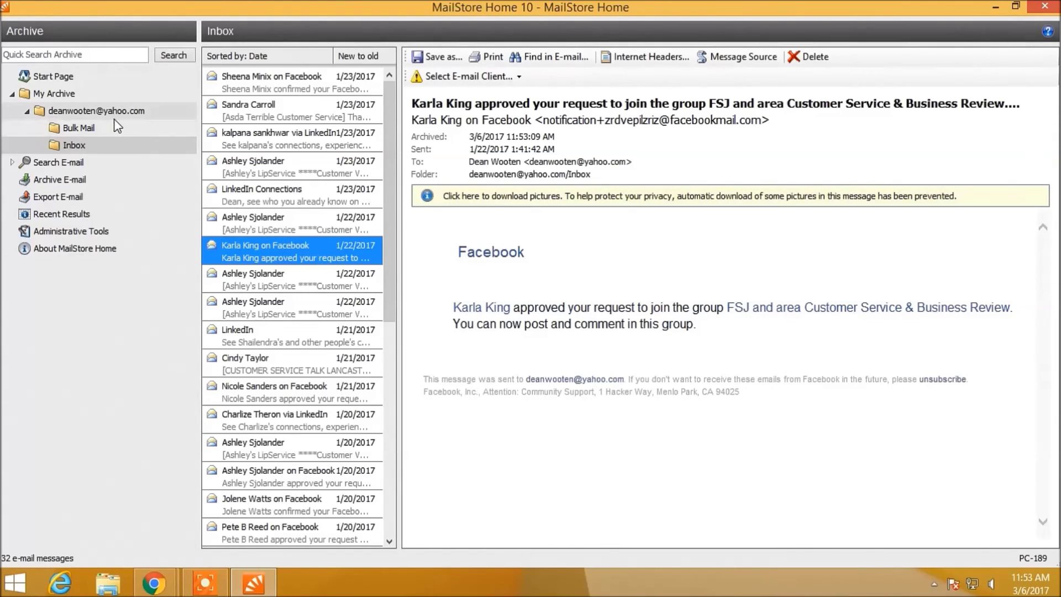
pyautogui.click(96, 111)
pyautogui.click(78, 128)
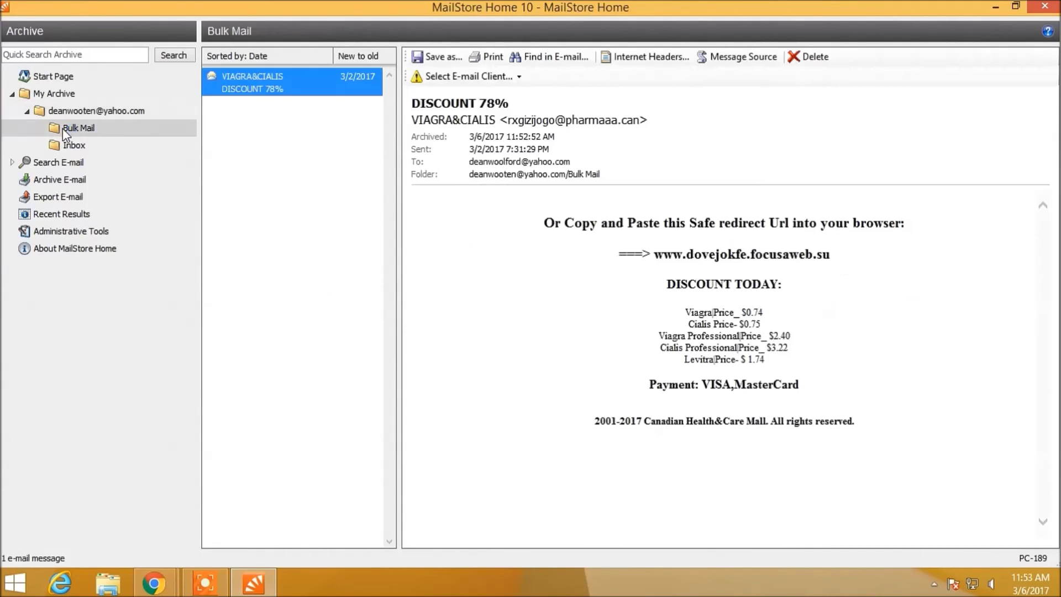
# - Open the Archive E-mail page from the Start Page, then minimize MailStore Home to the desktop
pyautogui.click(52, 76)
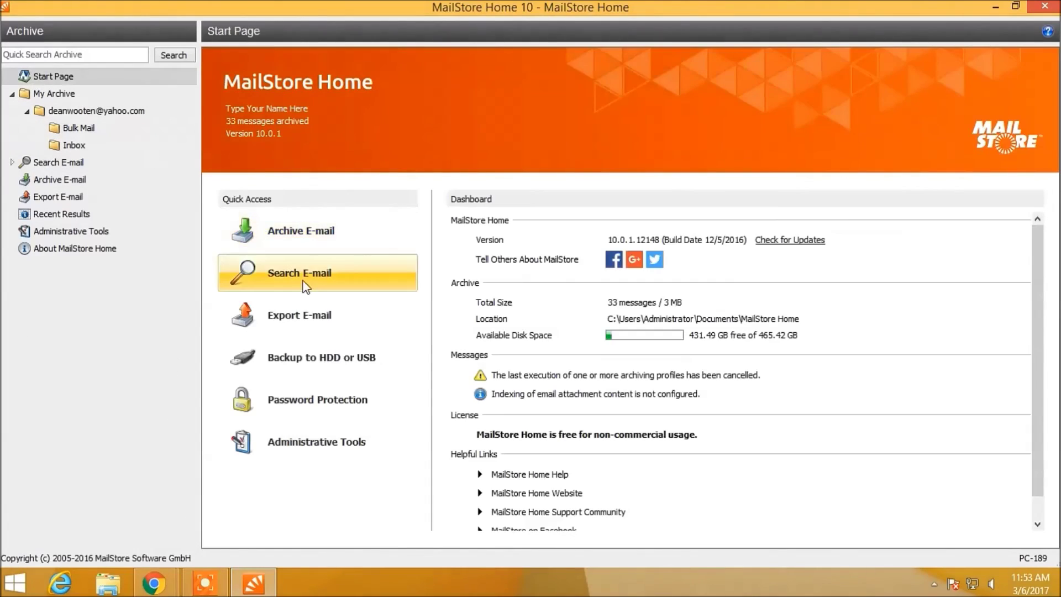
pyautogui.click(311, 228)
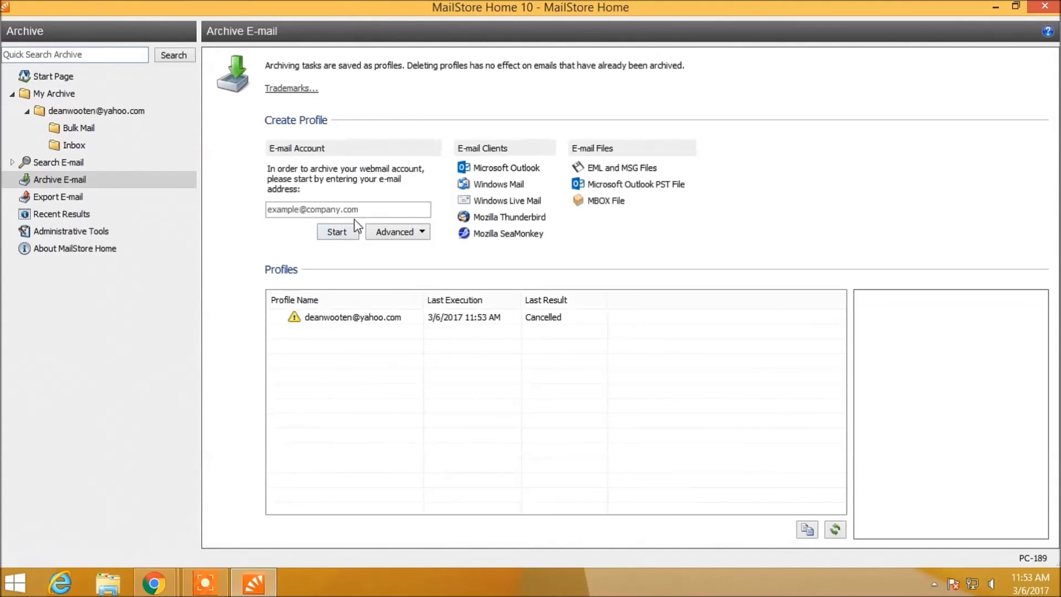
pyautogui.click(354, 209)
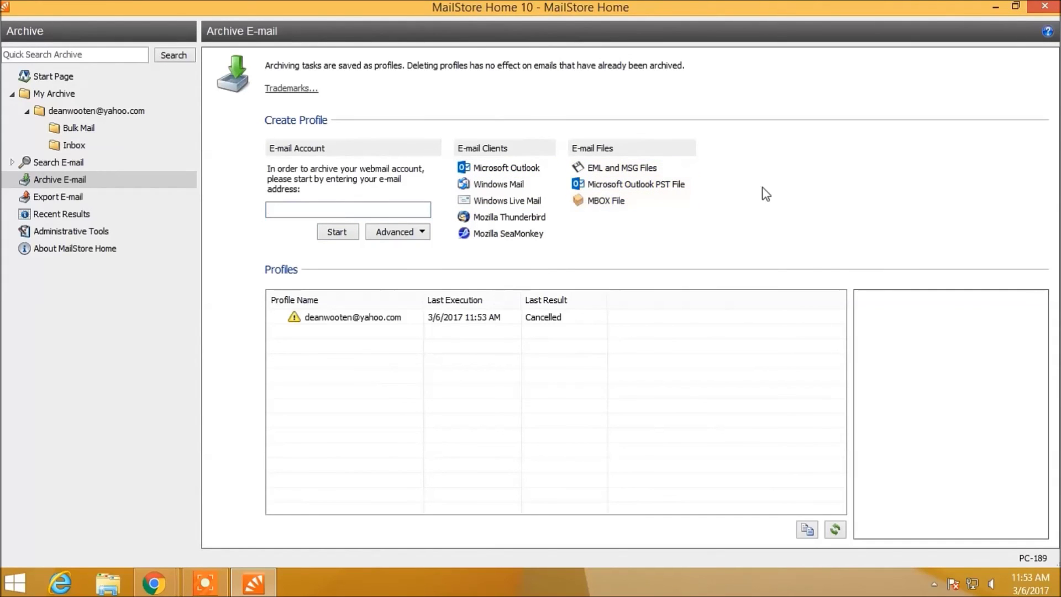
pyautogui.click(994, 11)
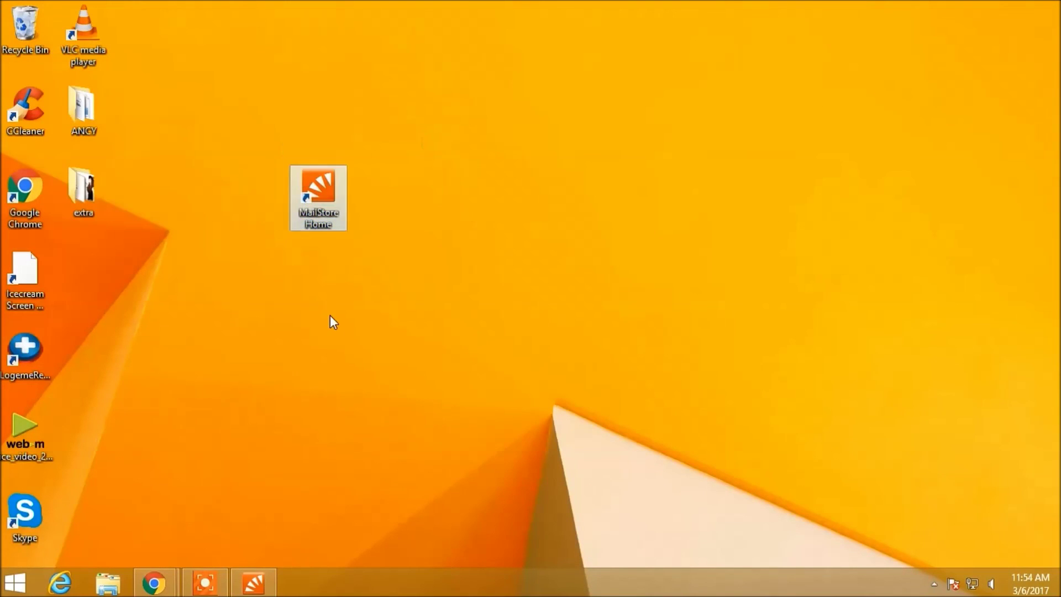